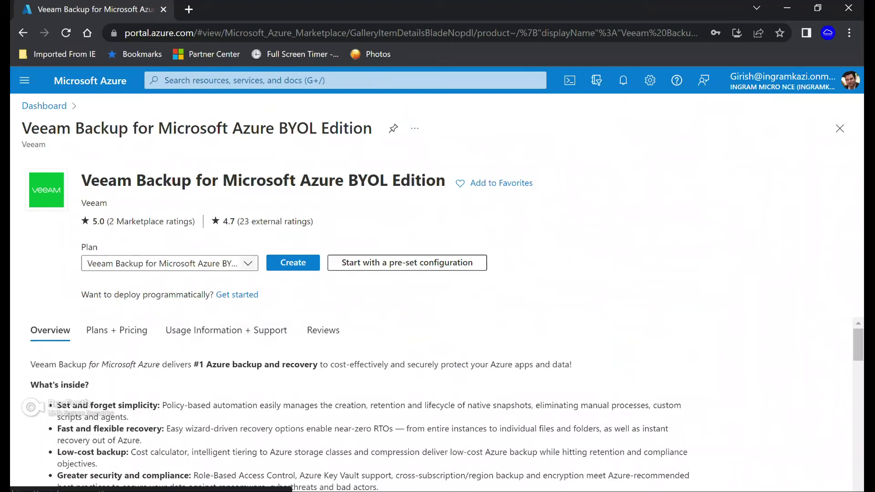
- Choose the Veeam Backup for Microsoft Azure BYOL Edition v4 plan and start creating its virtual machine
click(248, 264)
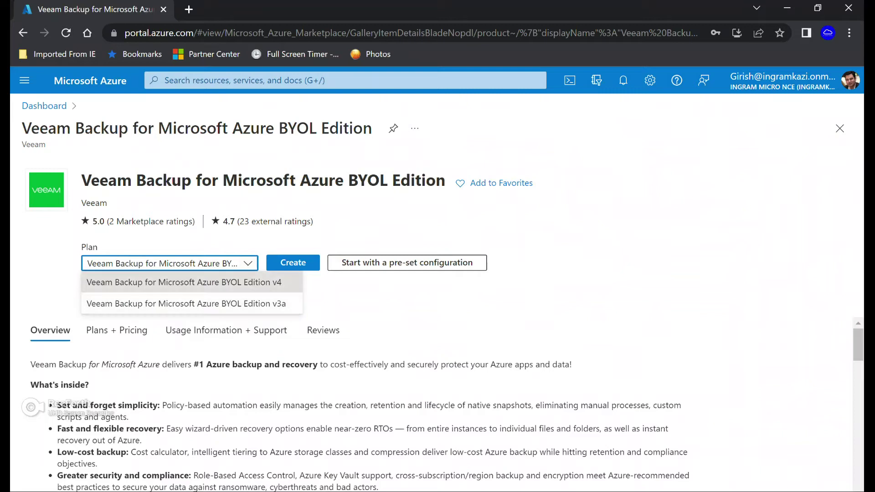
click(184, 282)
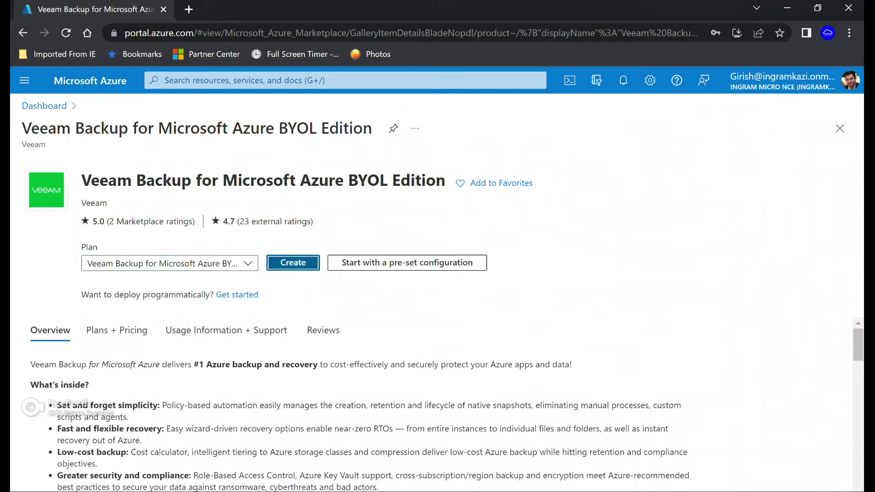
click(293, 262)
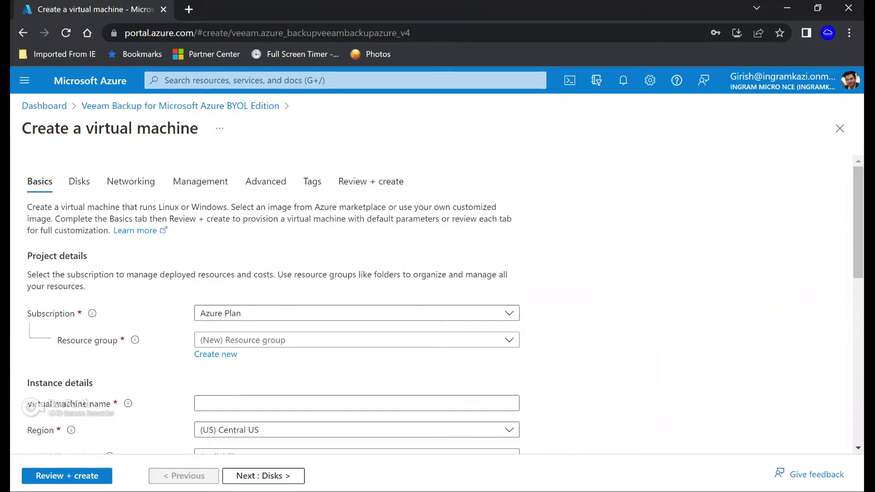
- Assign the virtual machine to the existing V-rg resource group and name it veeam
scroll(445, 308, down, 1)
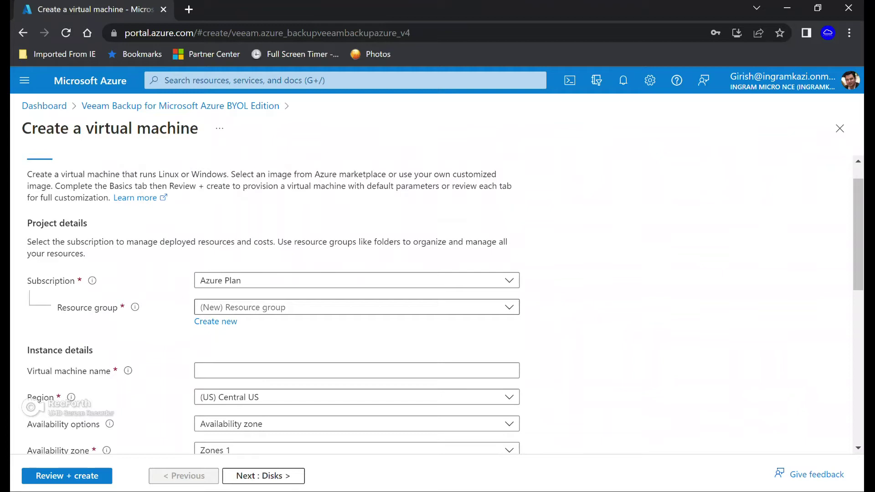
click(357, 307)
scroll(357, 233, down, 2)
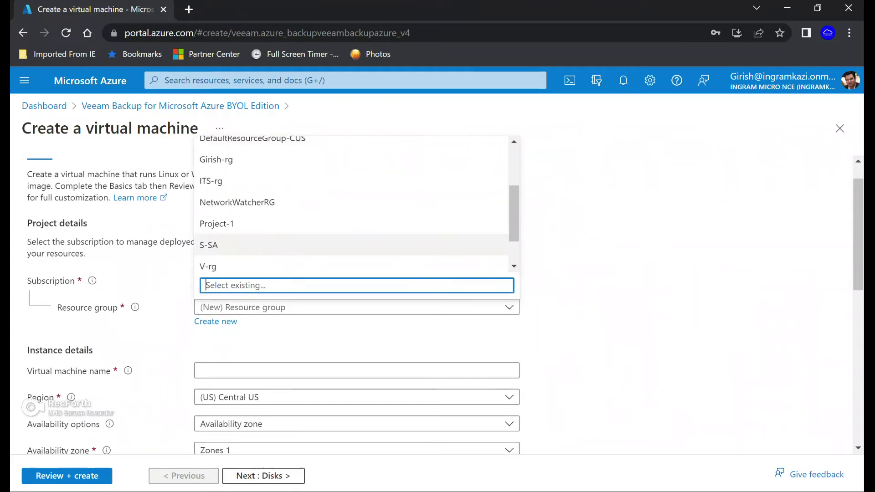
scroll(351, 241, down, 1)
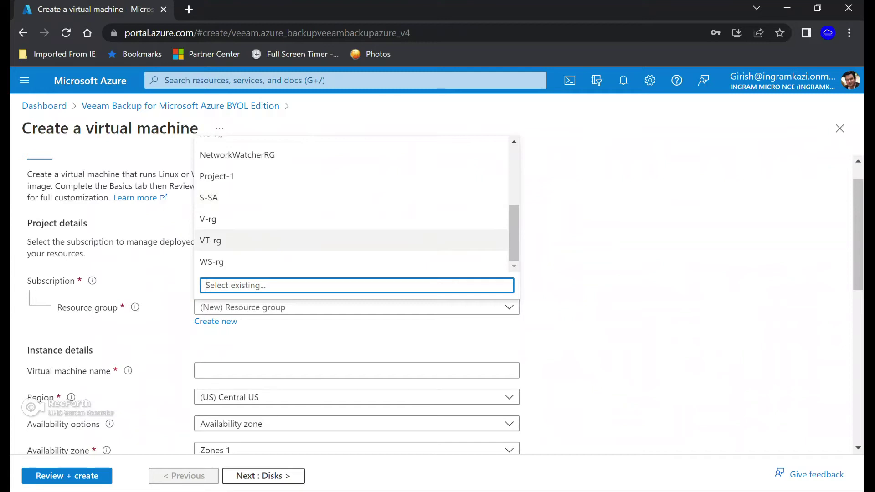
scroll(351, 241, up, 1)
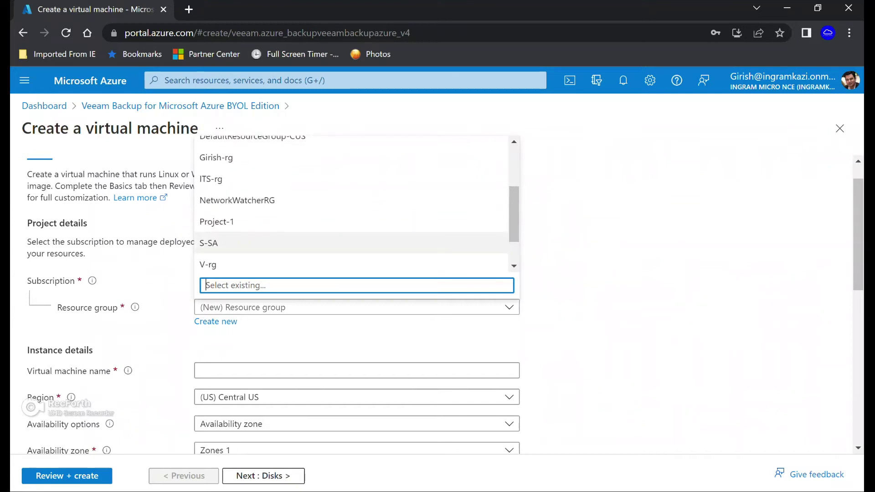
click(351, 265)
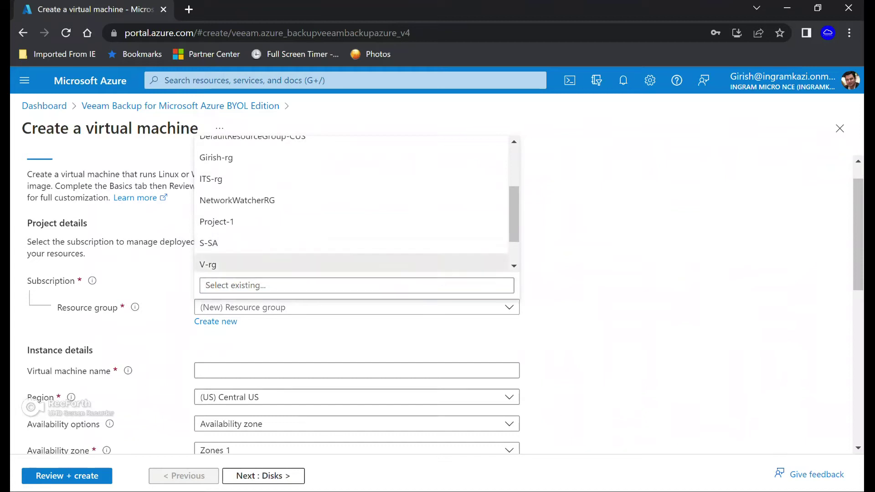
scroll(355, 273, down, 2)
click(273, 282)
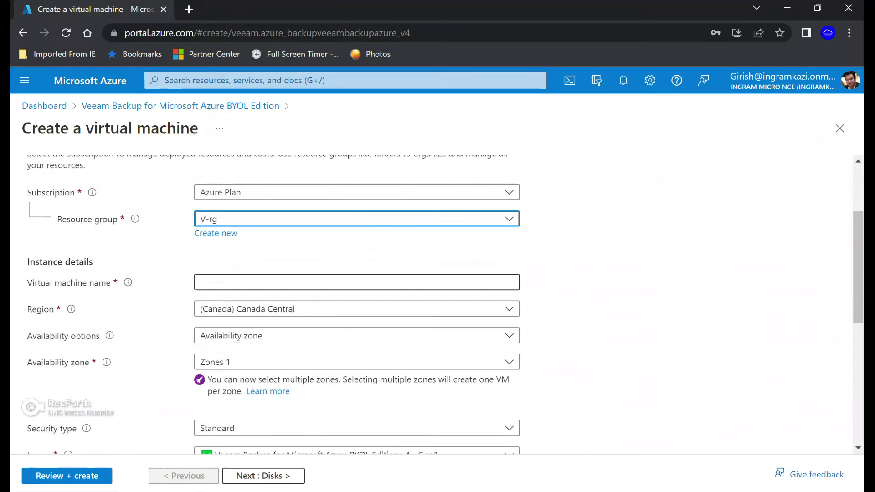
text(veeam)
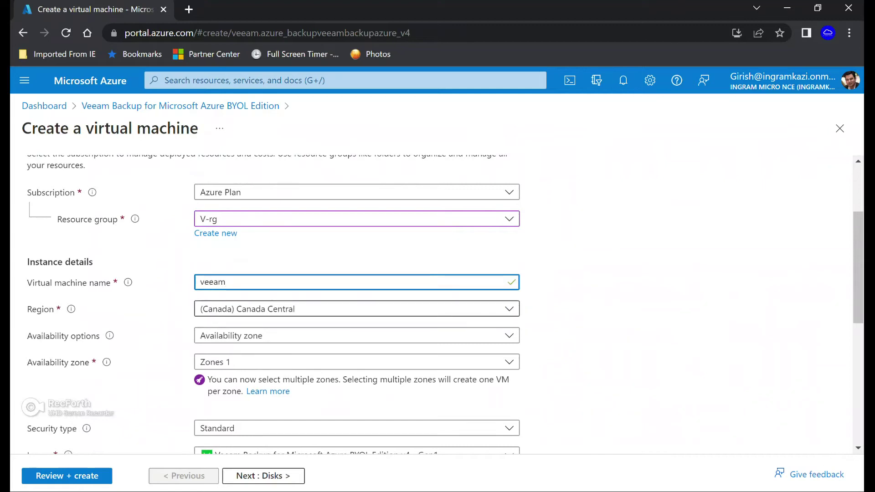
- Select Availability zone as the availability option and Password as the administrator account's authentication type
click(356, 336)
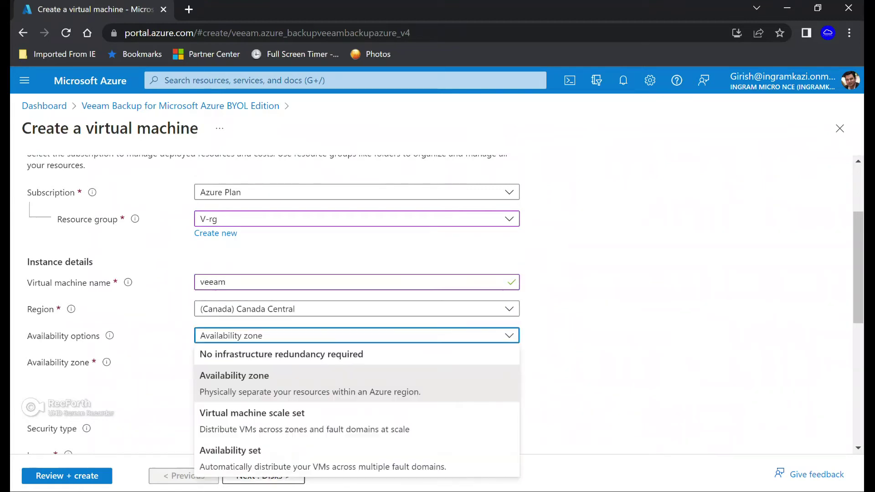
click(237, 375)
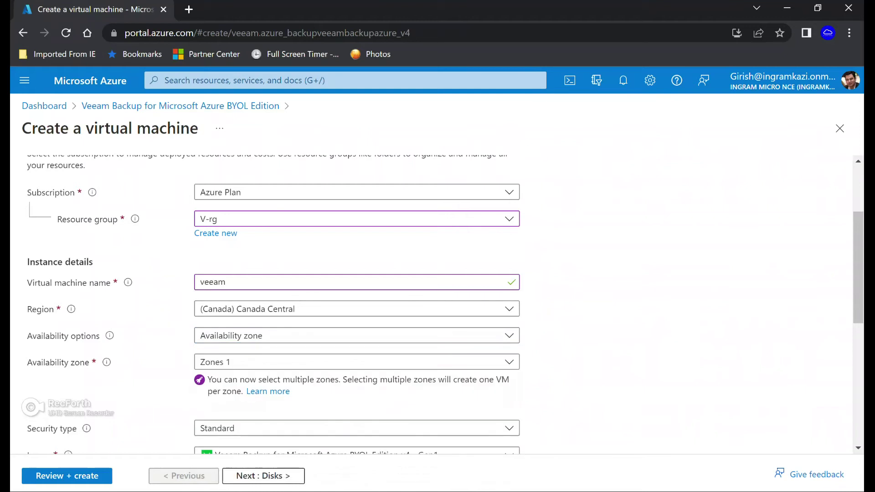
scroll(445, 305, down, 3)
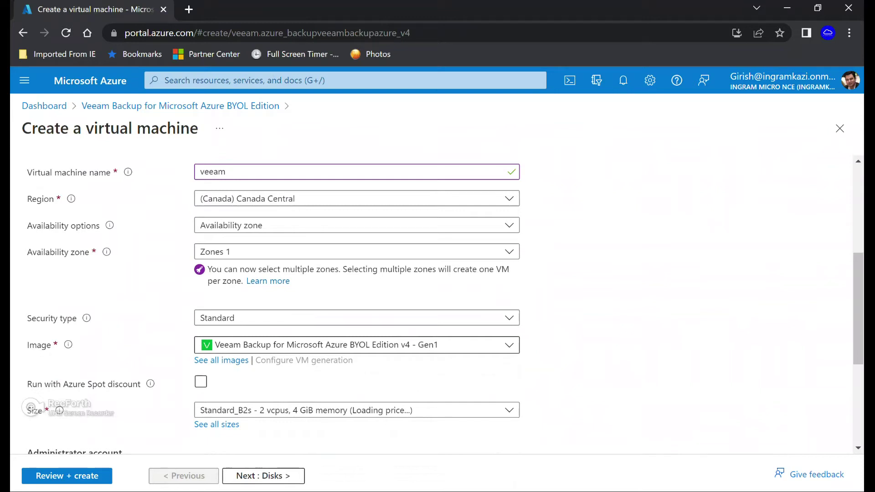
scroll(445, 305, down, 1)
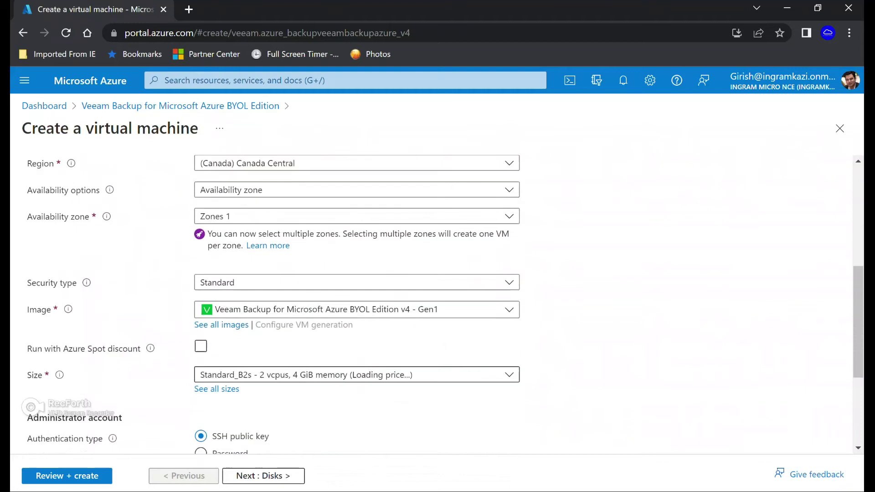
scroll(437, 304, down, 1)
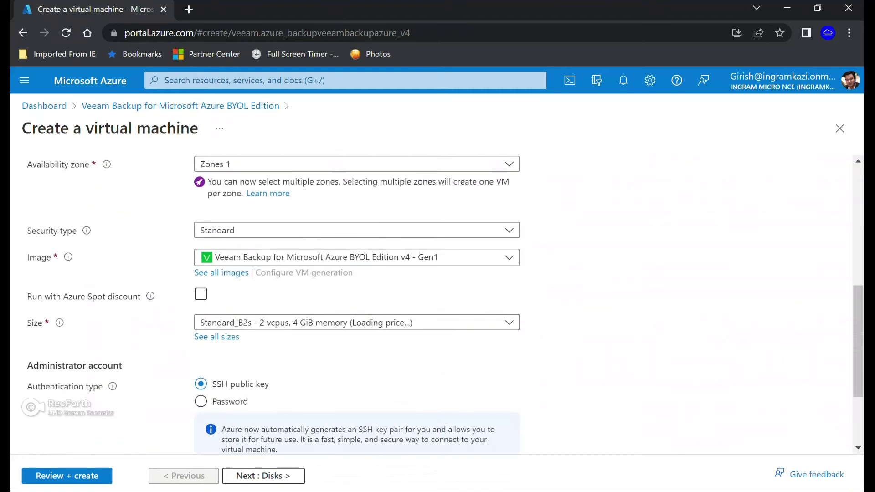
scroll(201, 291, down, 2)
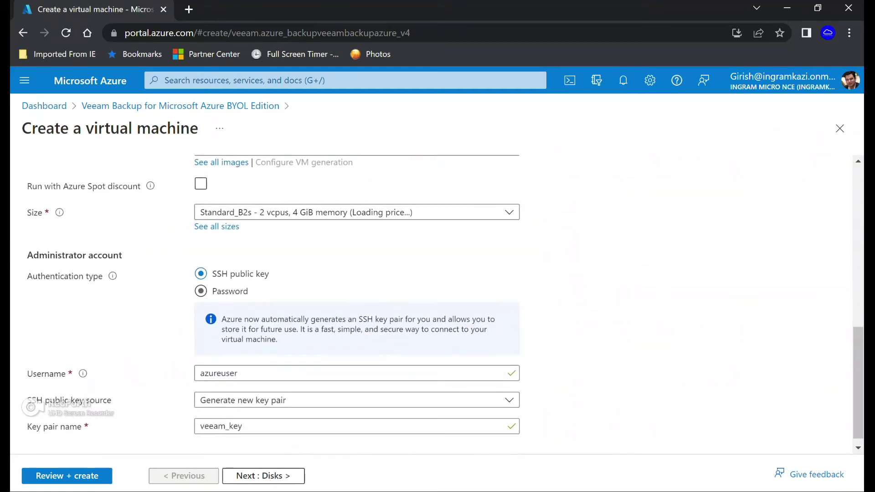
click(200, 291)
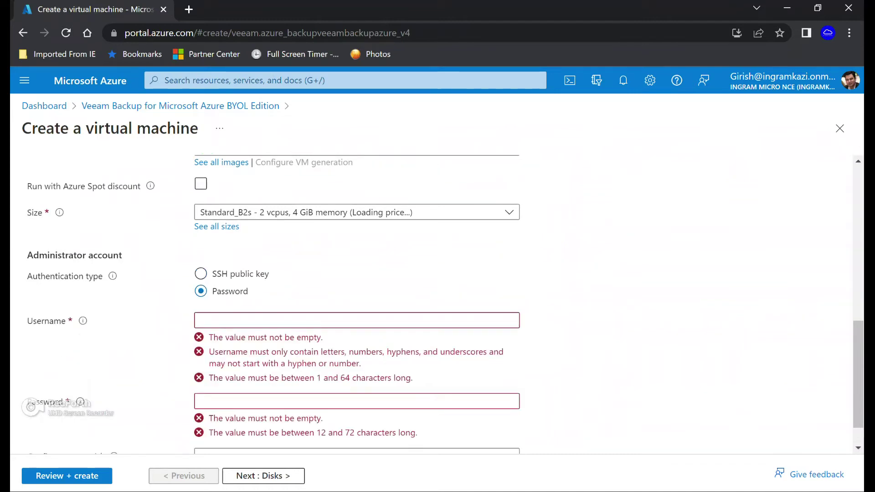
- Enter the administrator username, type and confirm the account password, and continue to the disk settings
click(356, 319)
text(Girish)
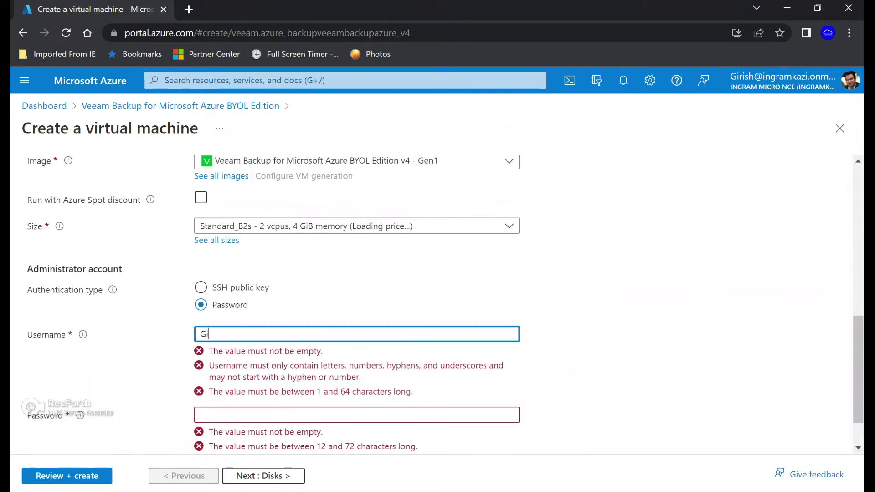
key(Tab)
text(*********)
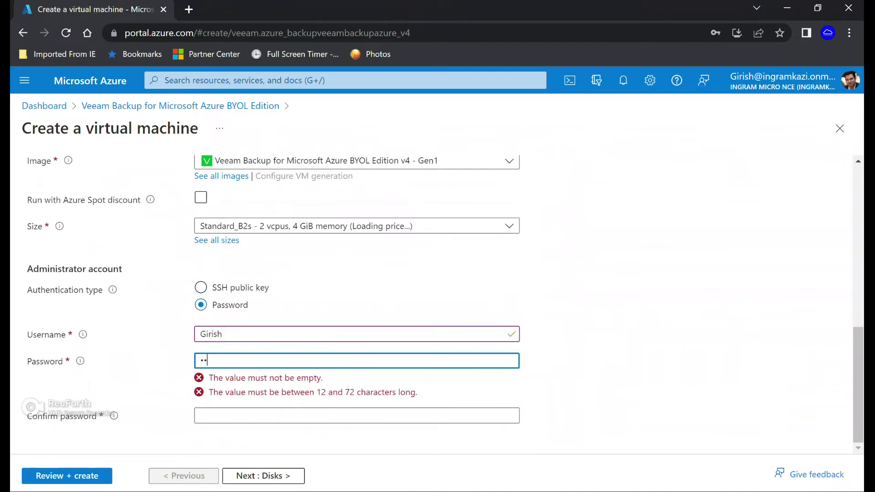
text(***)
key(Tab)
text(*********)
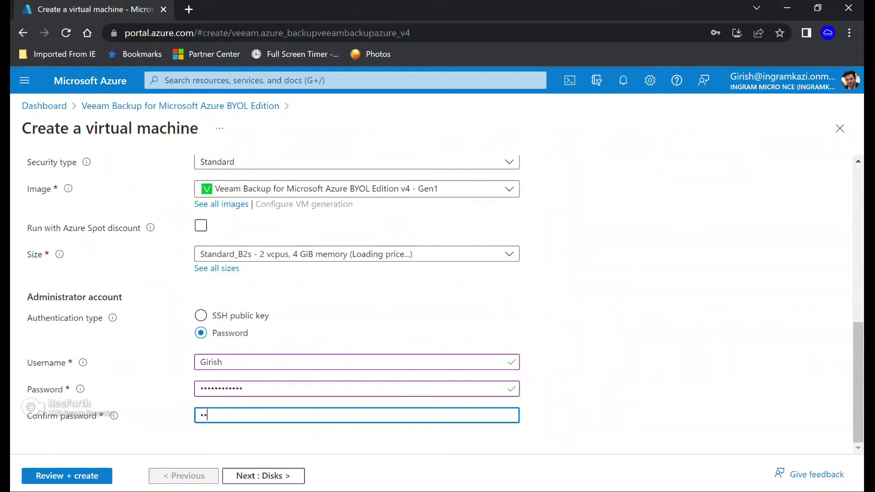
text(***)
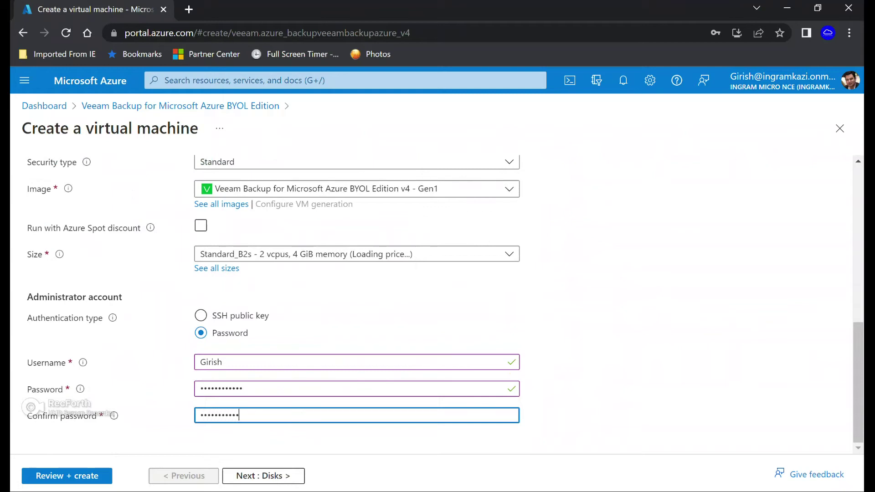
key(Tab)
key(Return)
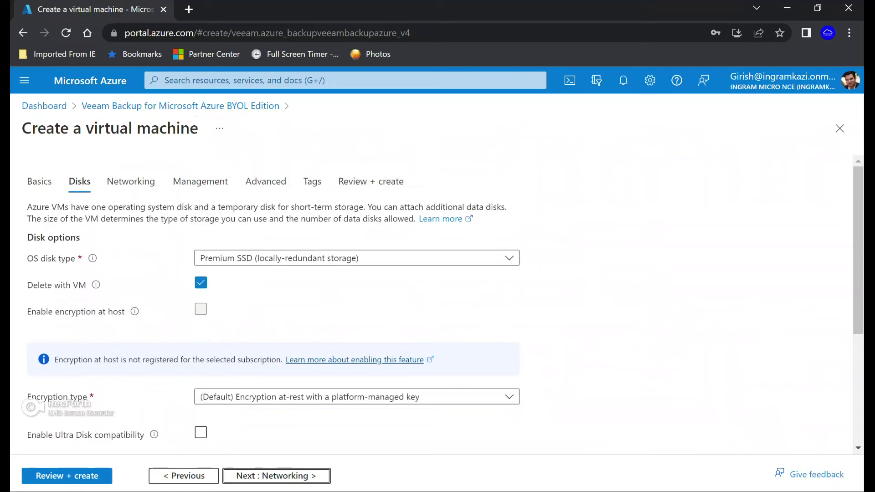
- Review the OS disk type, encryption and data disk settings, and continue to networking with the defaults
click(357, 258)
click(357, 257)
scroll(273, 296, down, 3)
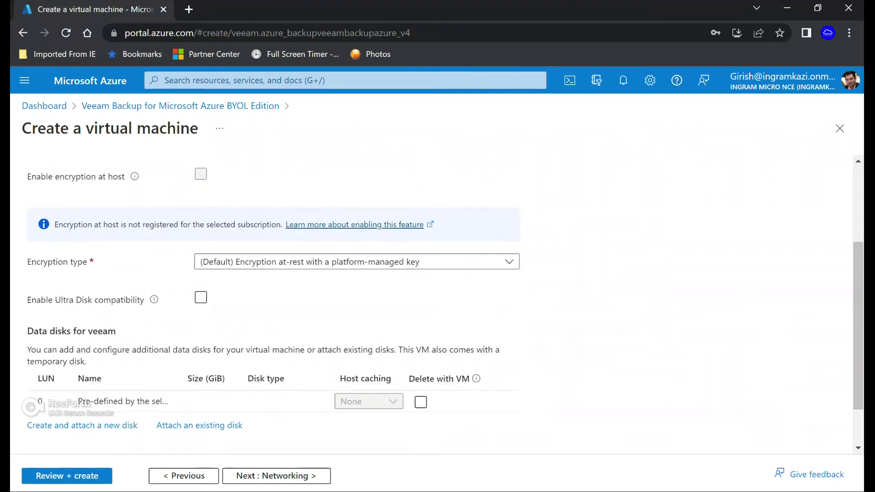
scroll(273, 296, down, 1)
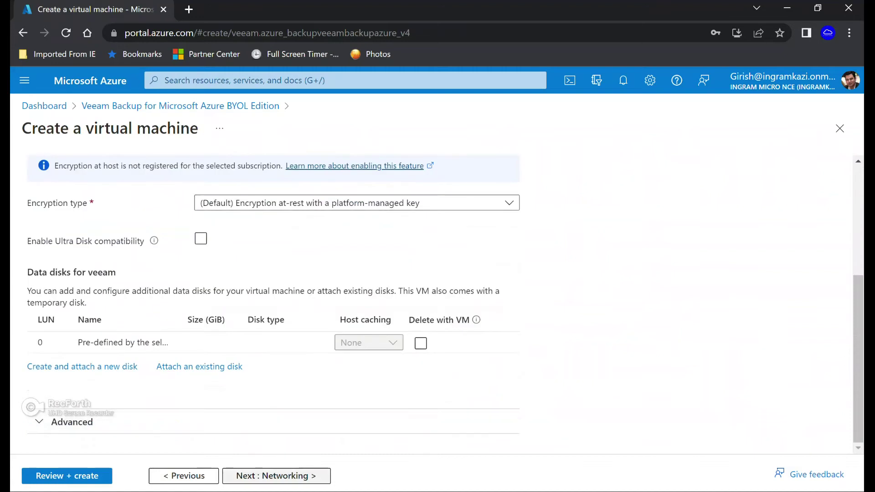
key(Return)
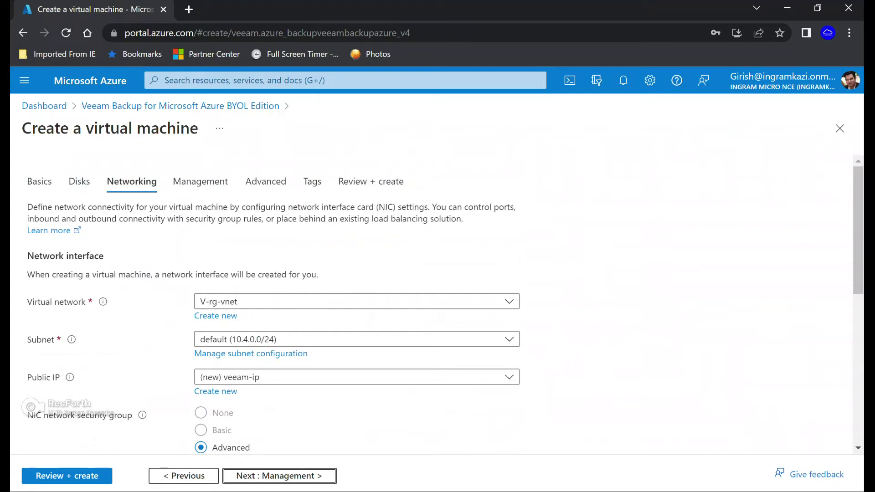
- Look through the networking and management settings, advance to the tags page, and close the virtual machine setup without creating it
scroll(355, 296, down, 2)
key(Tab)
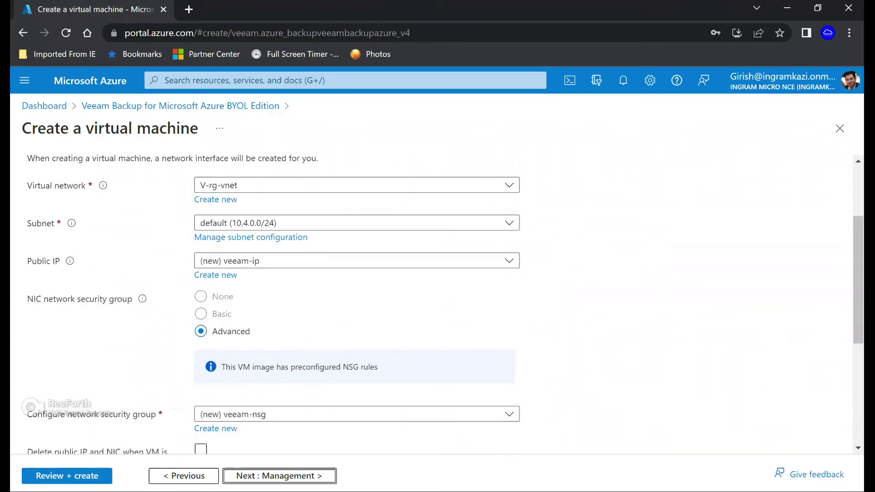
scroll(438, 300, down, 2)
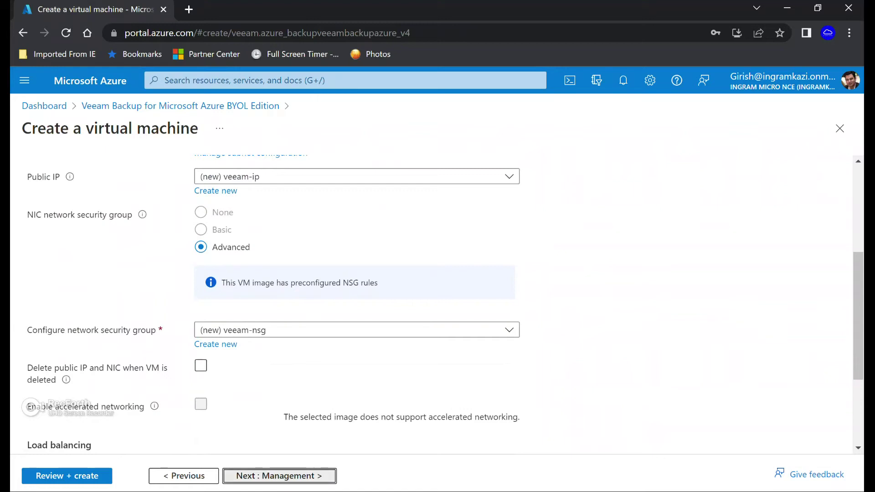
key(Return)
scroll(437, 301, down, 3)
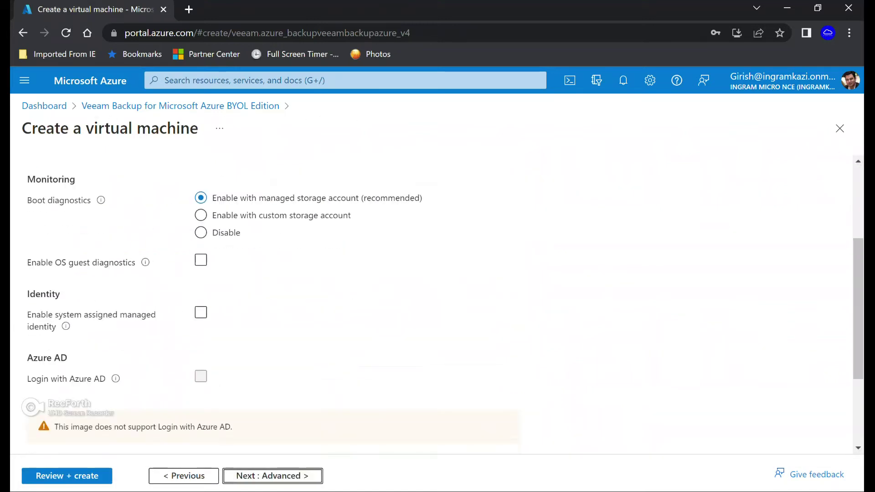
key(Return)
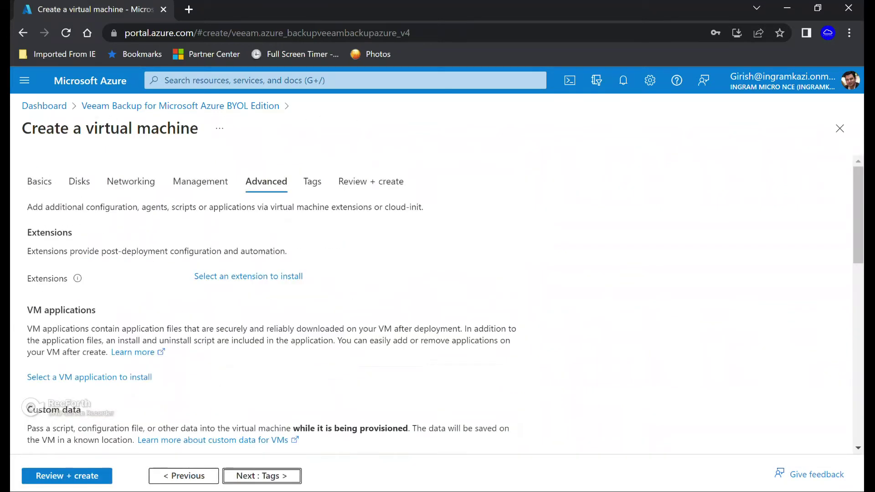
key(Return)
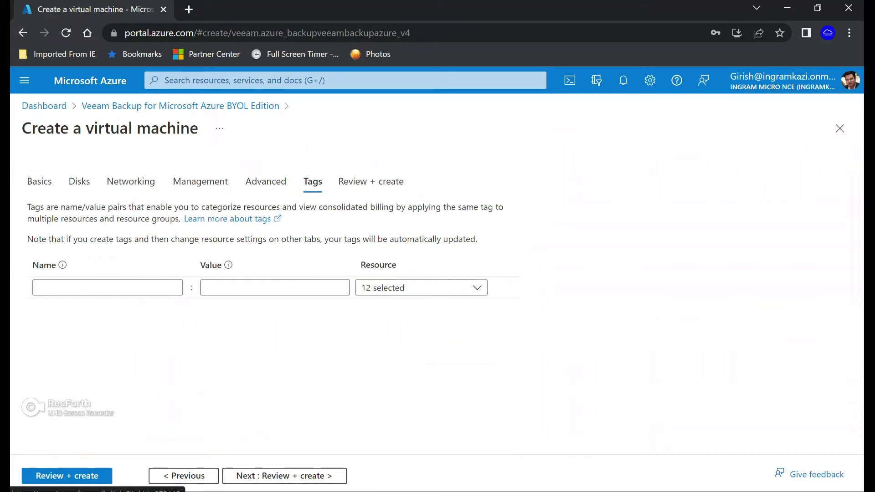
click(840, 128)
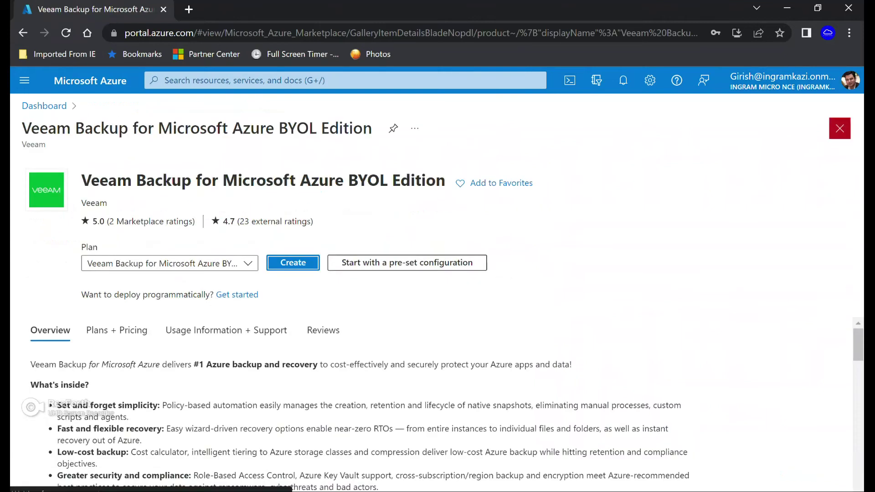
- Search the portal for "storage" and open the Storage accounts service
click(274, 81)
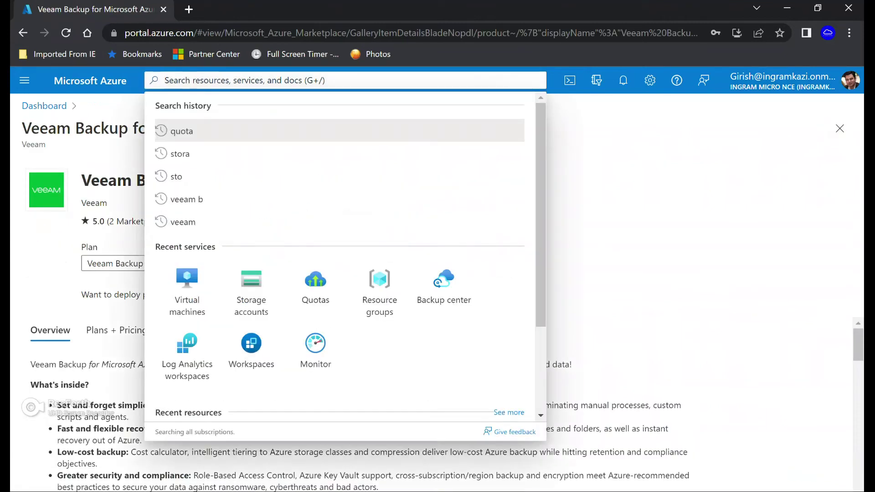
text(stora)
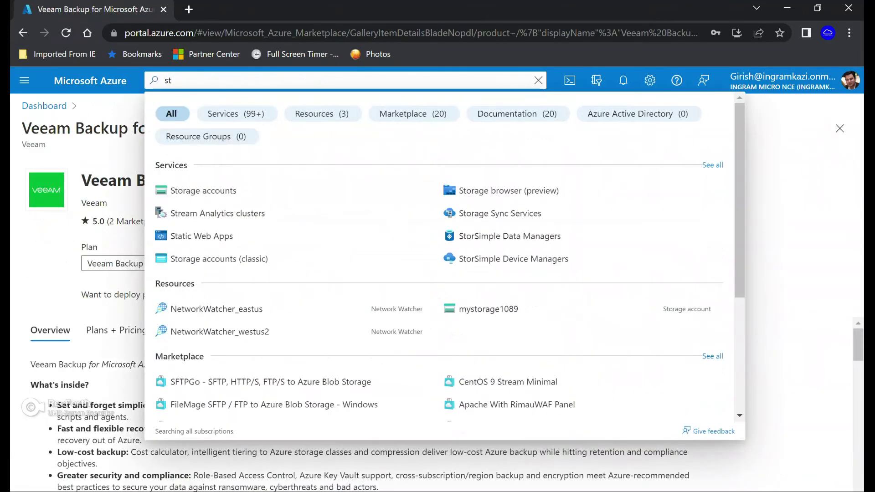
text(ge)
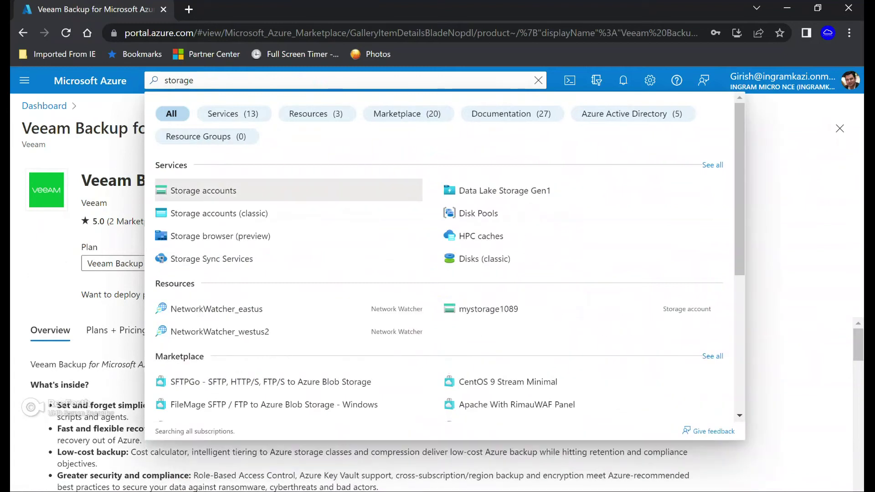
key(Return)
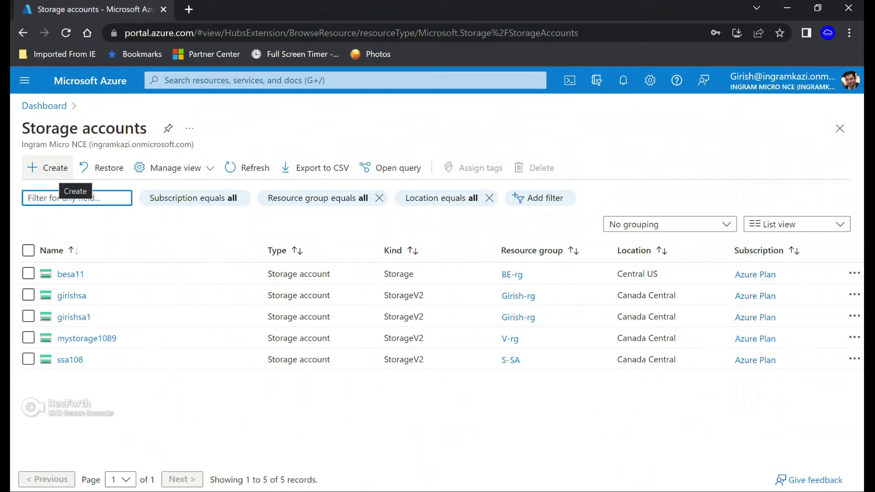
- Start creating a storage account under the Azure Plan subscription and choose the V-rg resource group
click(48, 168)
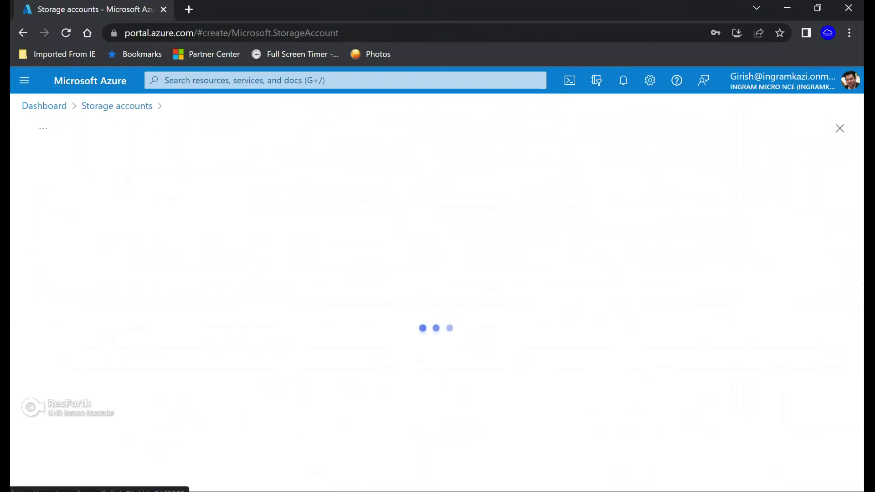
scroll(428, 319, down, 2)
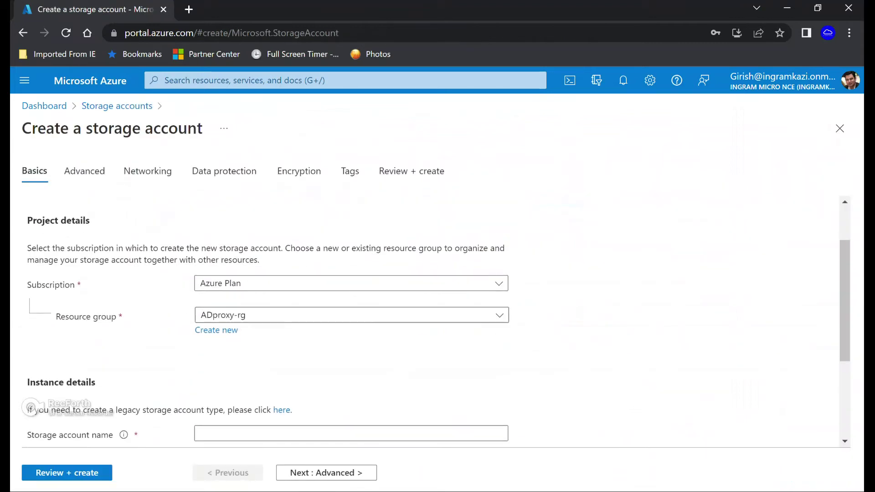
click(456, 315)
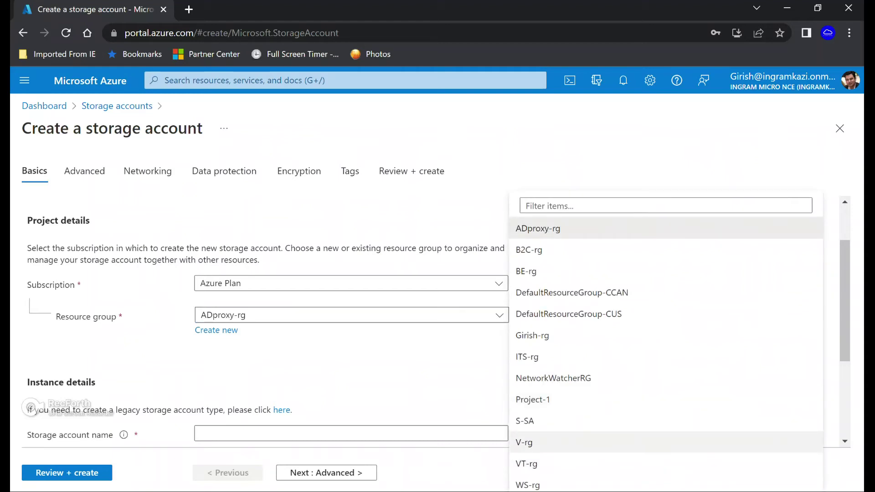
click(524, 442)
scroll(524, 442, down, 2)
click(351, 322)
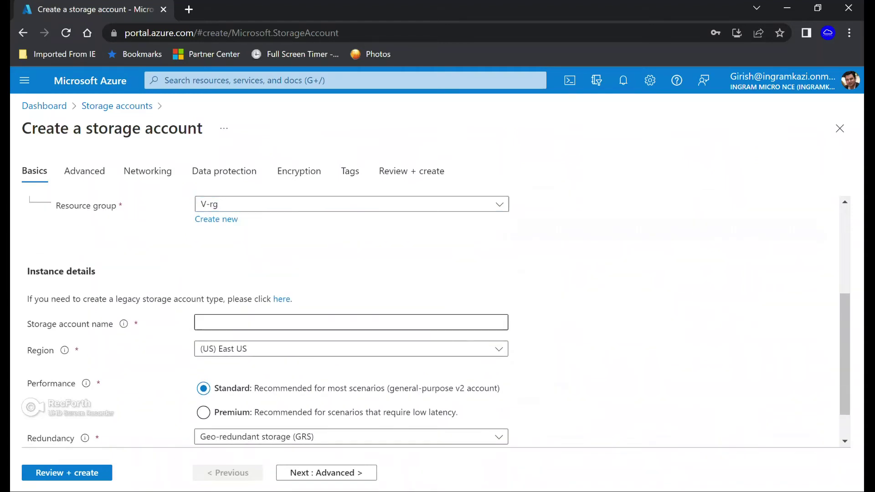
click(351, 322)
text(mysa)
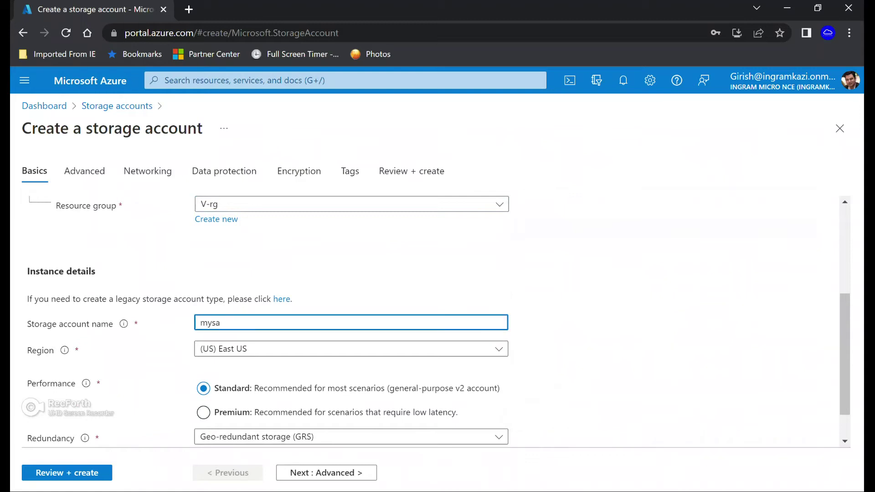
text(111)
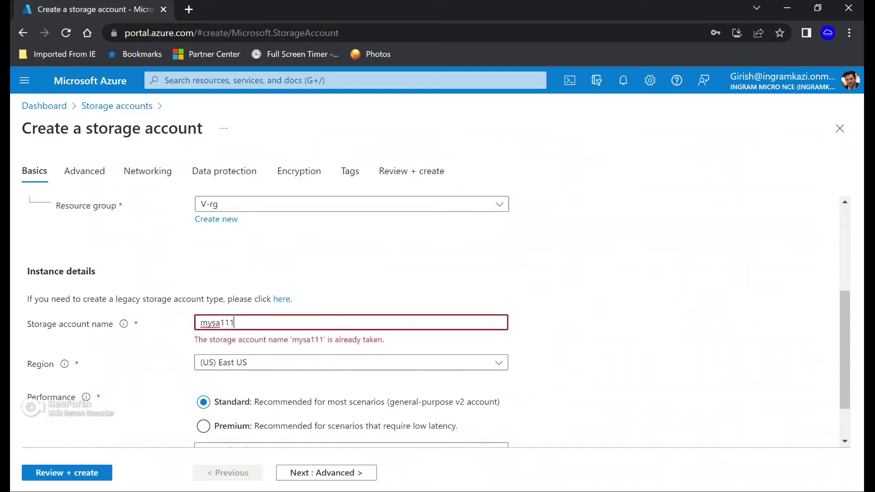
text(111)
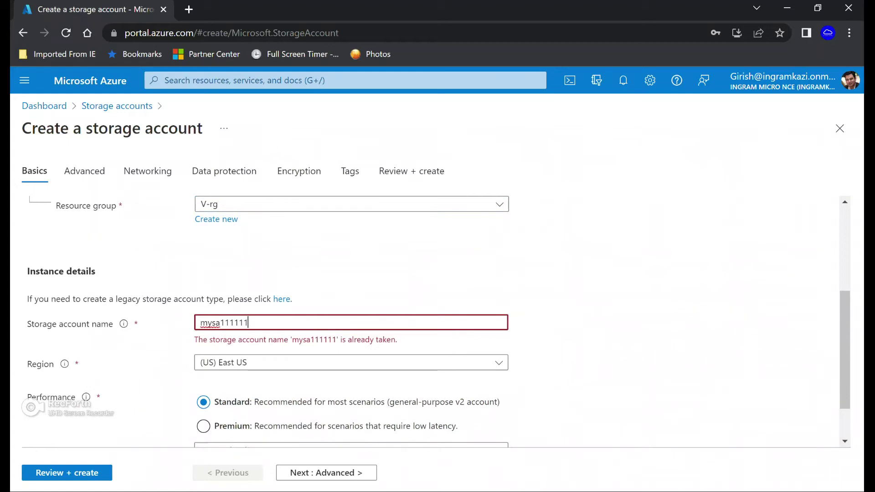
text(0011)
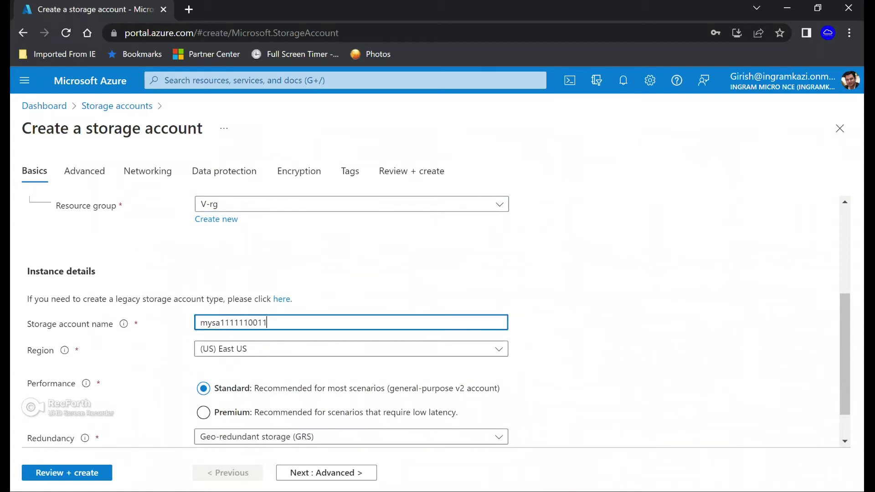
- Set the storage account's region to (Canada) Canada Central
key(Tab)
key(Return)
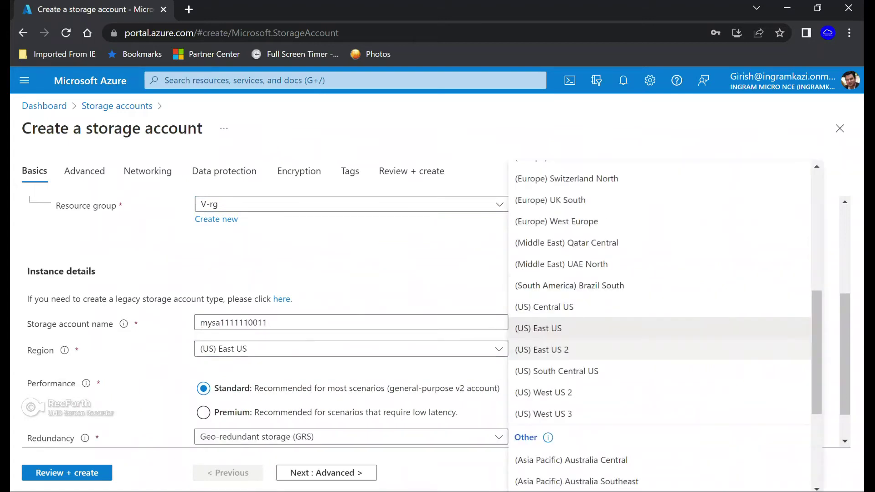
scroll(661, 323, down, 3)
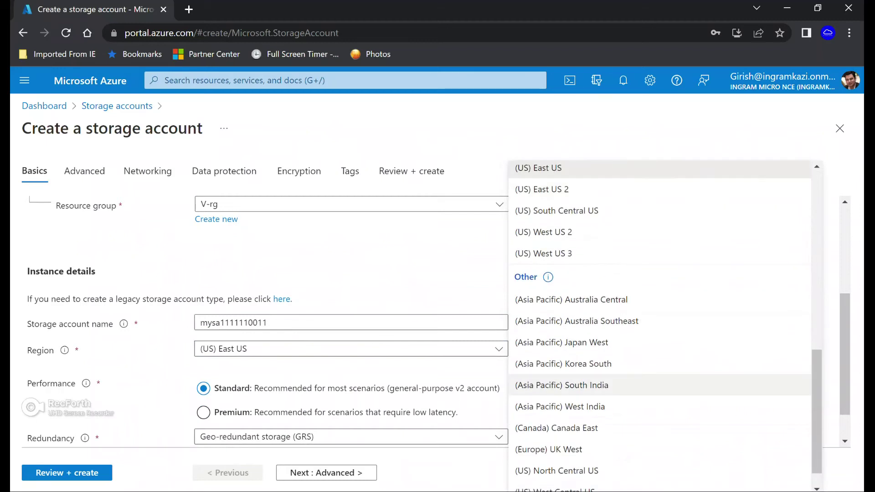
scroll(661, 325, up, 2)
scroll(660, 325, up, 8)
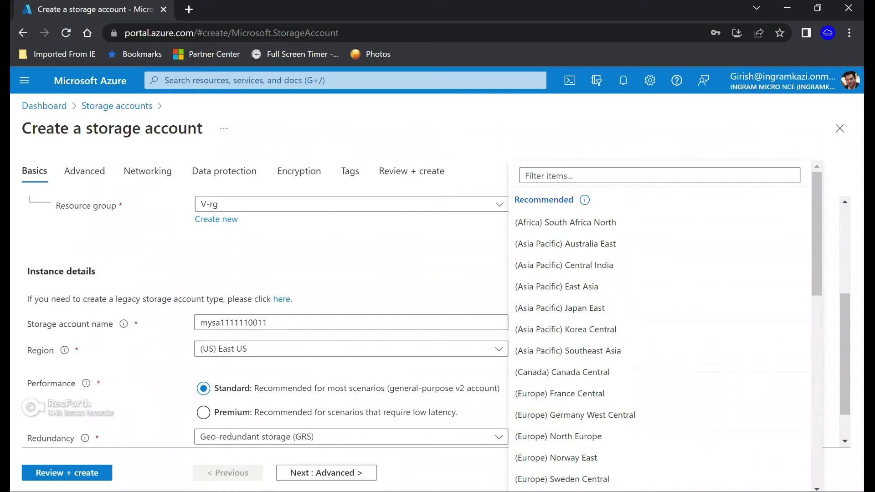
scroll(661, 365, down, 1)
click(661, 366)
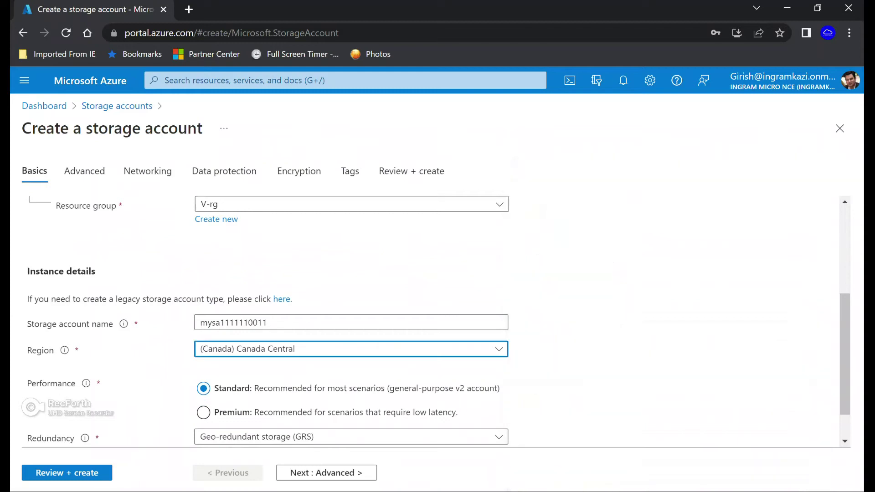
- Look through the redundancy, advanced, networking, data protection and encryption settings, and close the storage account setup without creating it
scroll(661, 365, down, 1)
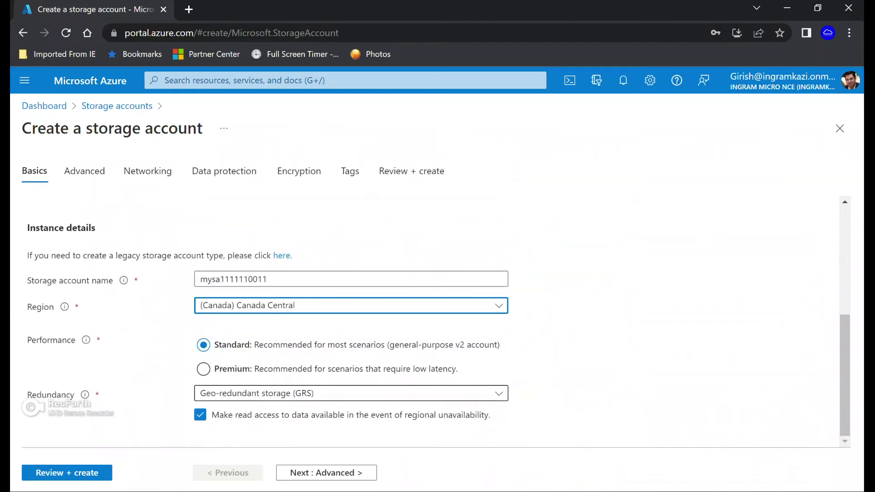
click(326, 473)
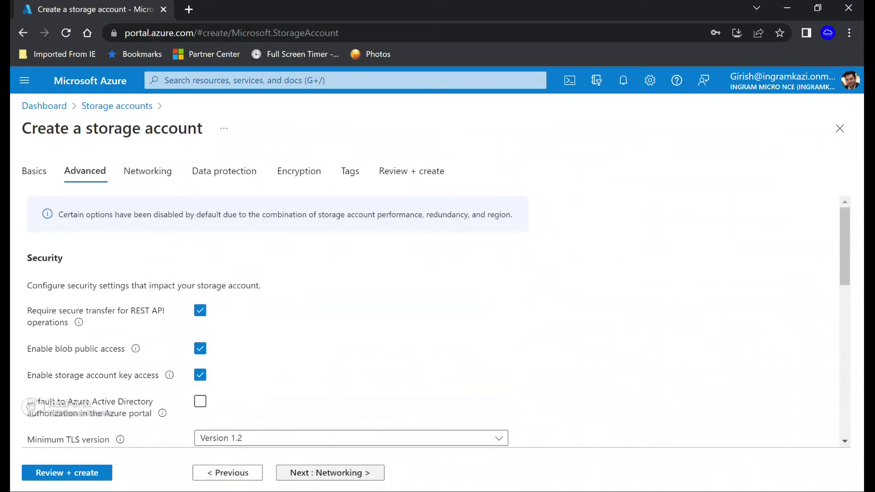
click(327, 472)
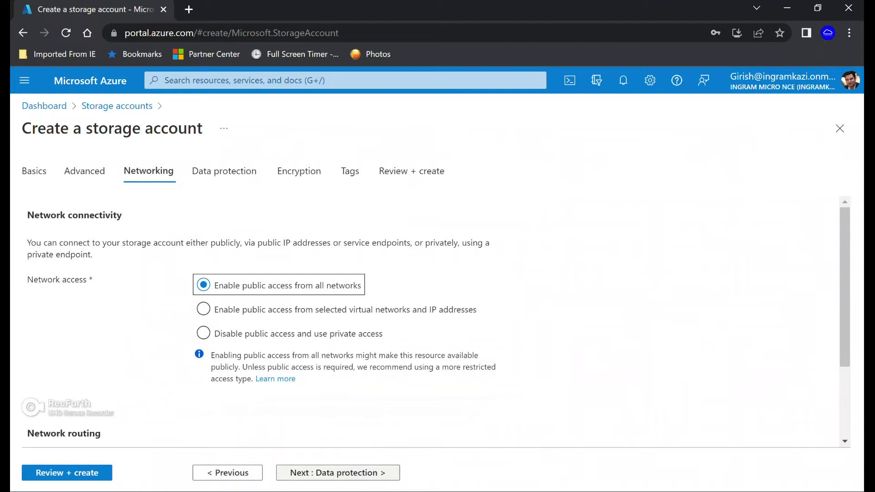
click(337, 472)
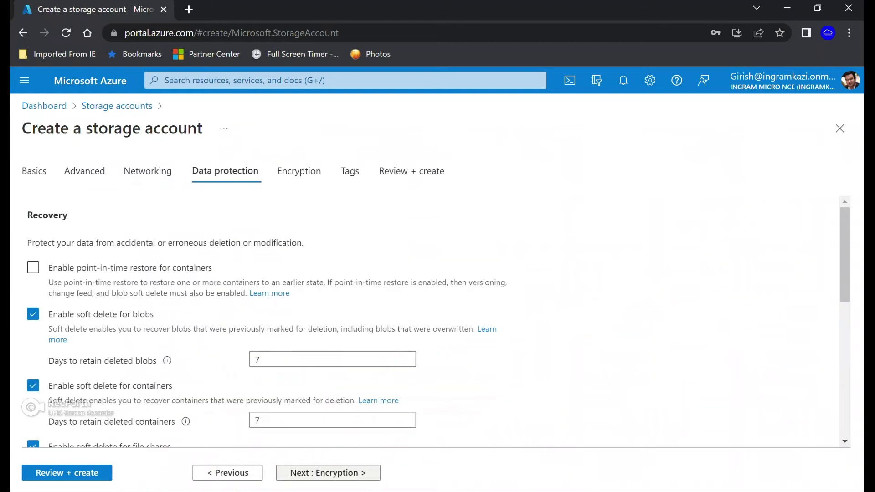
scroll(438, 326, down, 1)
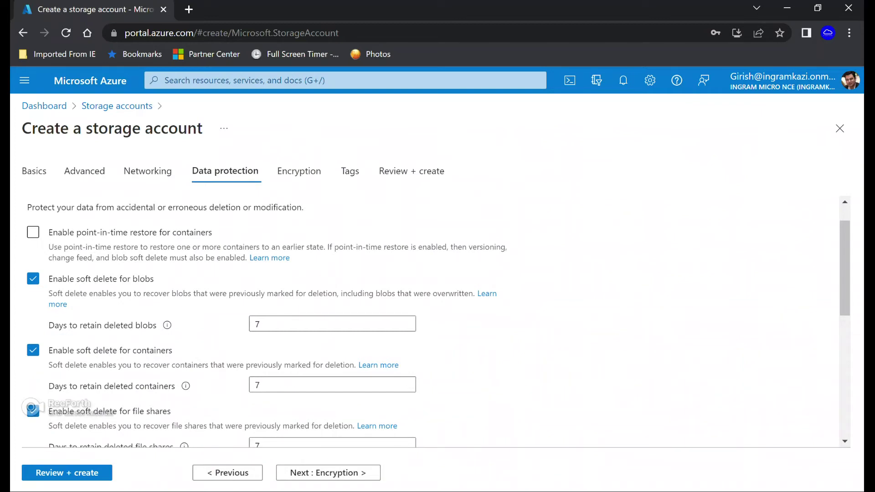
scroll(437, 326, up, 1)
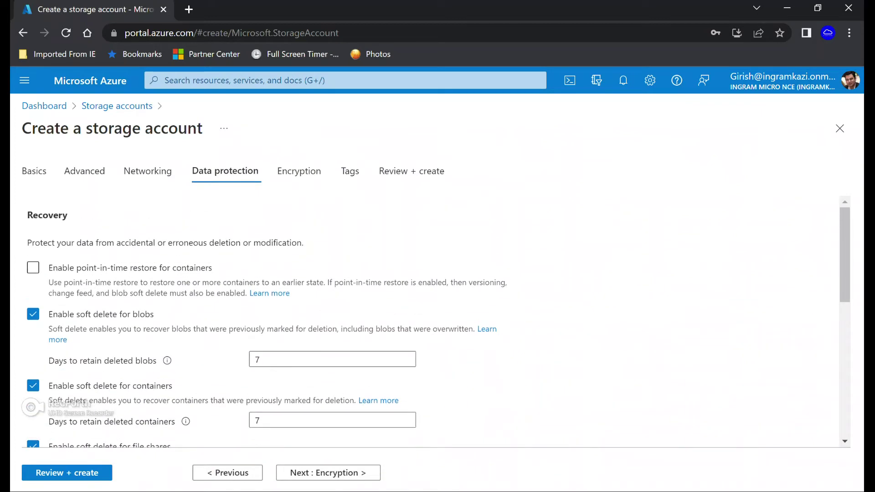
click(328, 472)
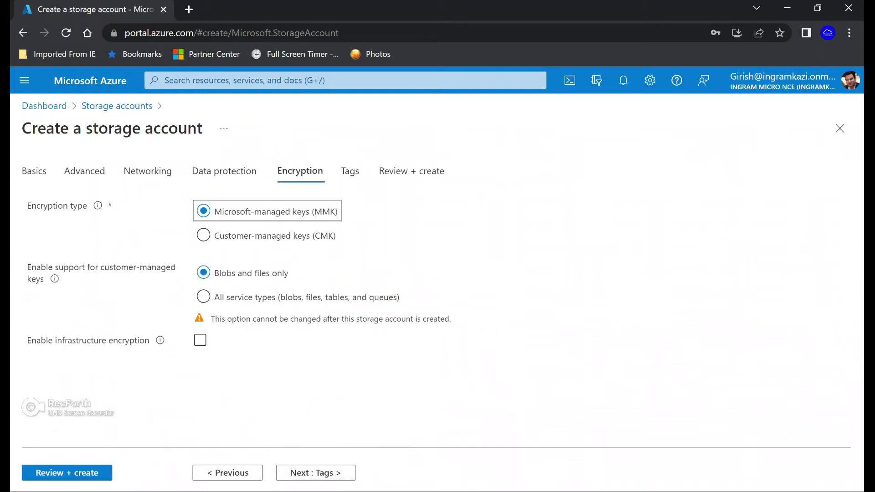
click(840, 128)
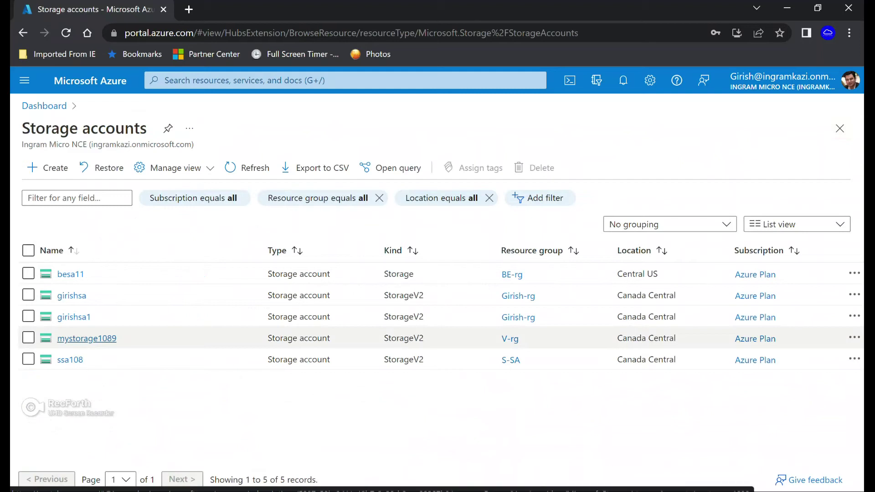
- Open the mystorage1089 storage account and examine the contents of its c10 container
click(86, 338)
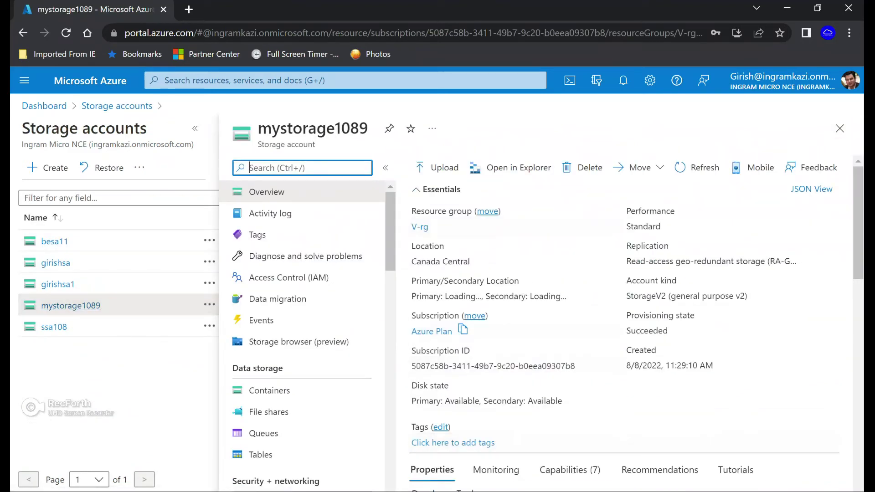
scroll(624, 319, down, 1)
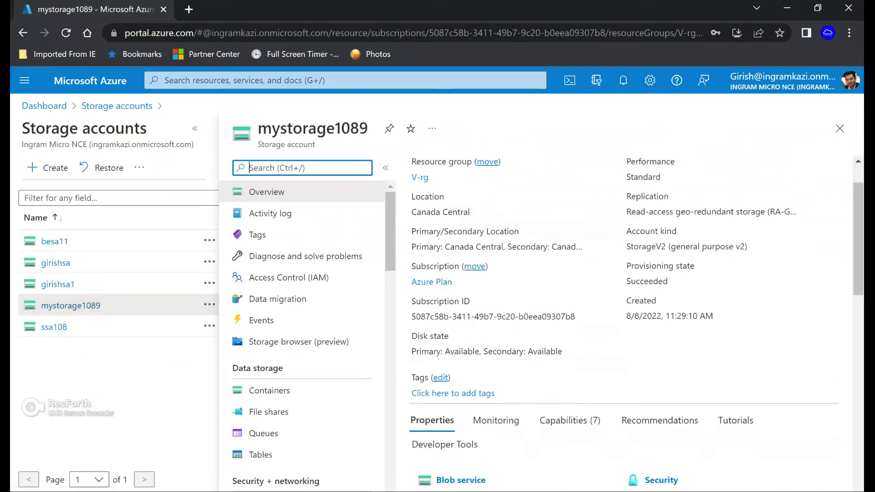
click(269, 391)
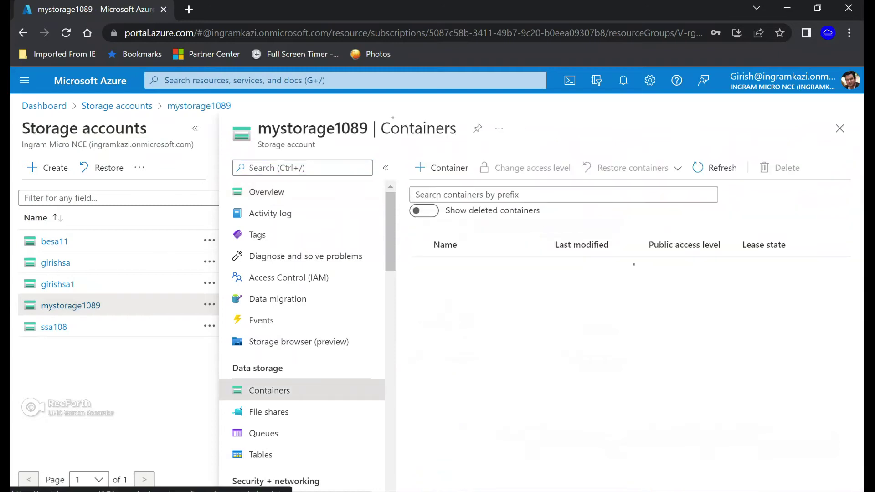
click(439, 289)
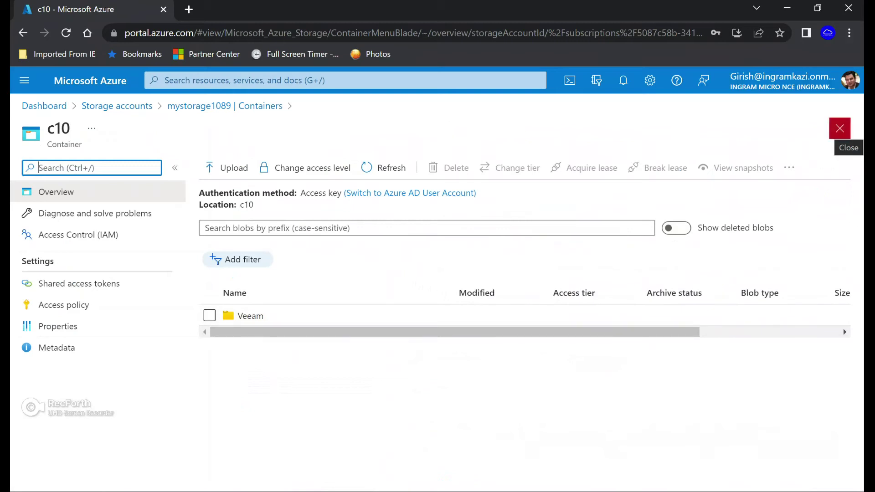
click(840, 128)
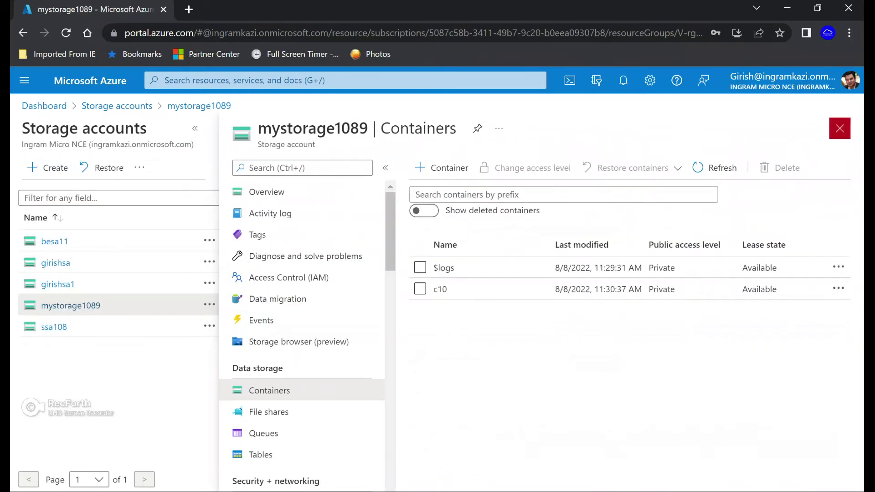
- Review the overview and properties of mystorage1089, and close the storage account
click(267, 192)
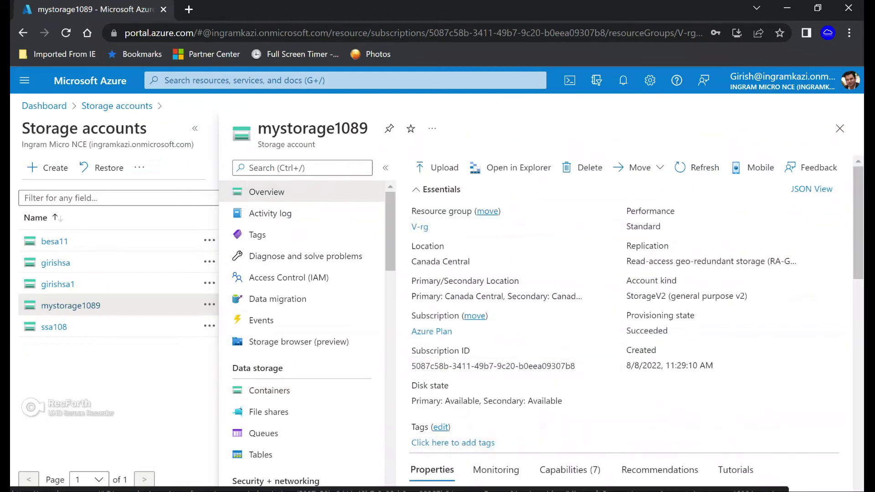
scroll(624, 319, down, 3)
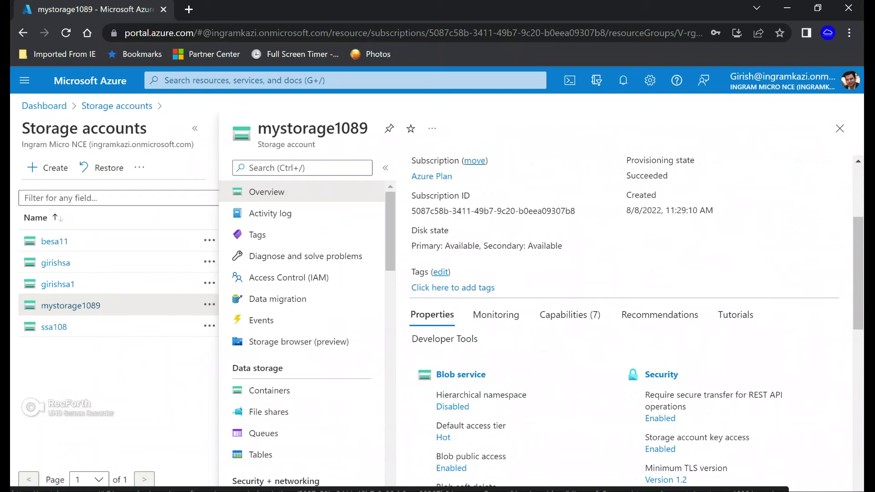
scroll(636, 321, down, 2)
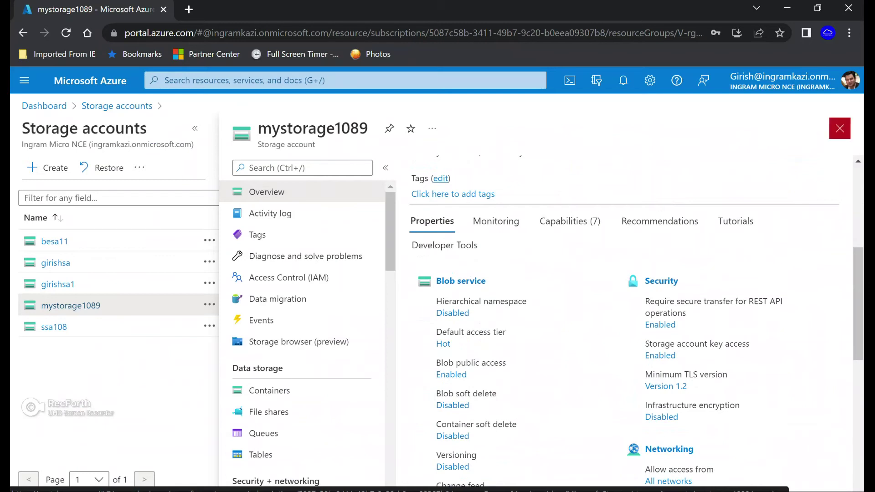
click(839, 128)
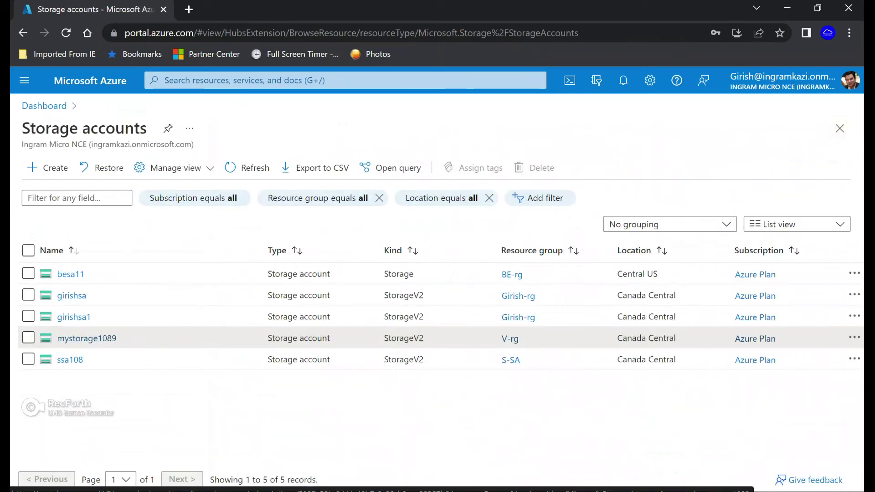
- Search the portal for "virt" and open the Virtual machines service
click(319, 80)
text(virt)
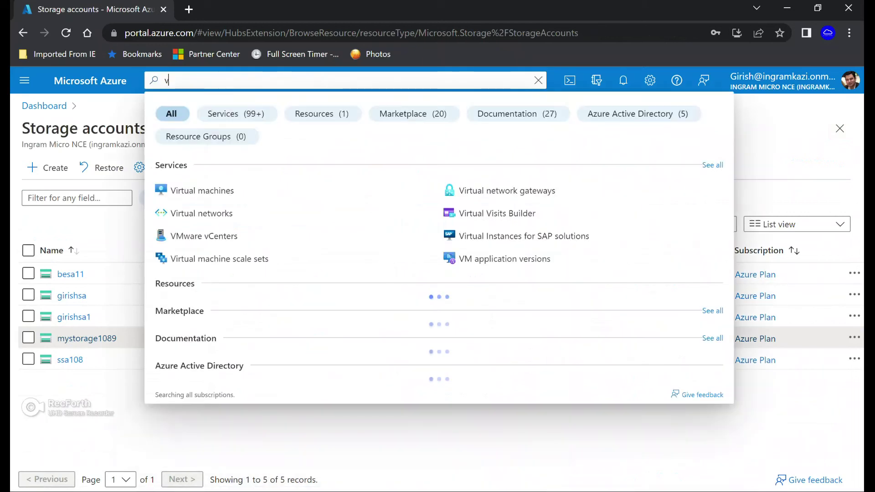
key(Down)
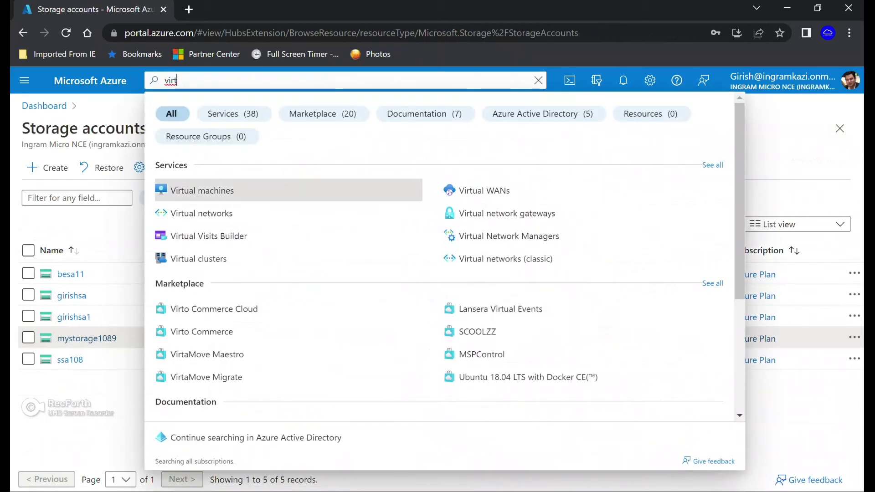
key(Return)
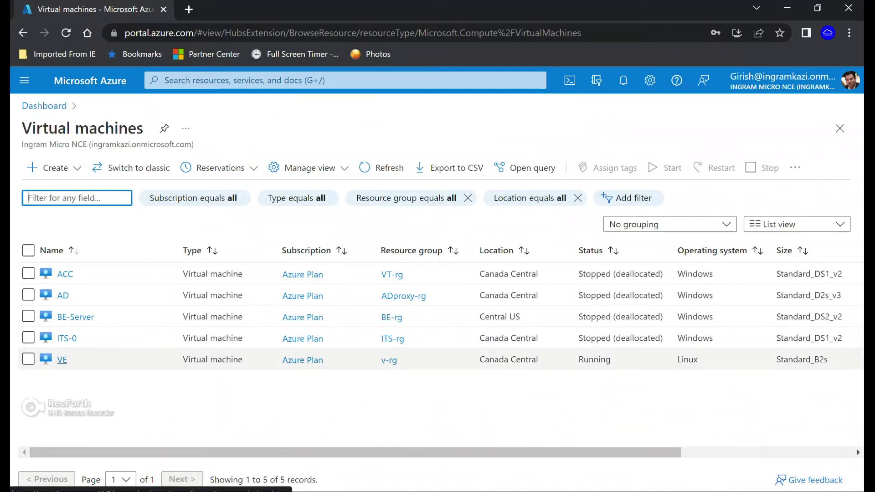
- Copy the public IP address of the VE virtual machine and open a new browser tab
click(62, 359)
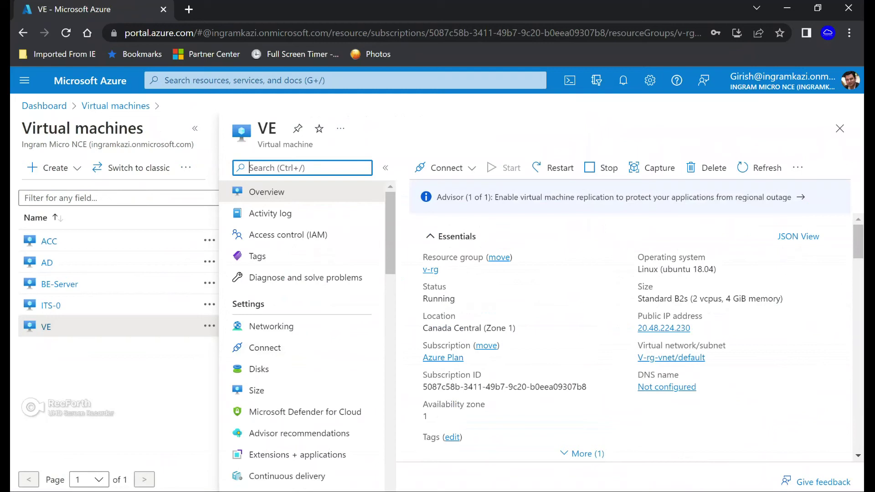
click(698, 327)
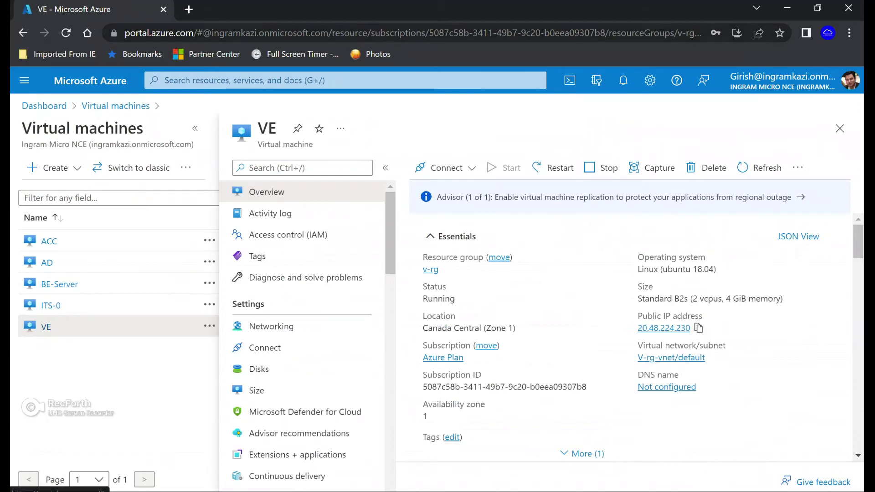
click(188, 9)
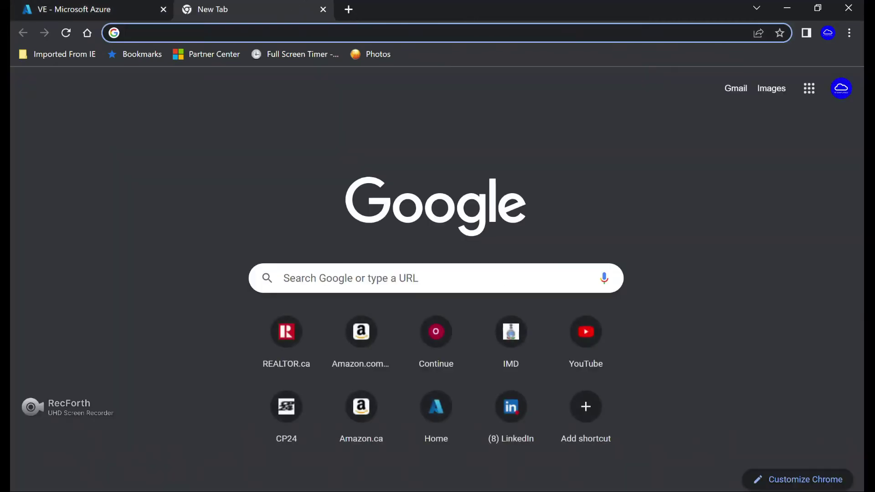
- Open the Veeam Backup for Microsoft Azure web console over https at the VE machine's copied public IP, 20.48.224.230
text(http)
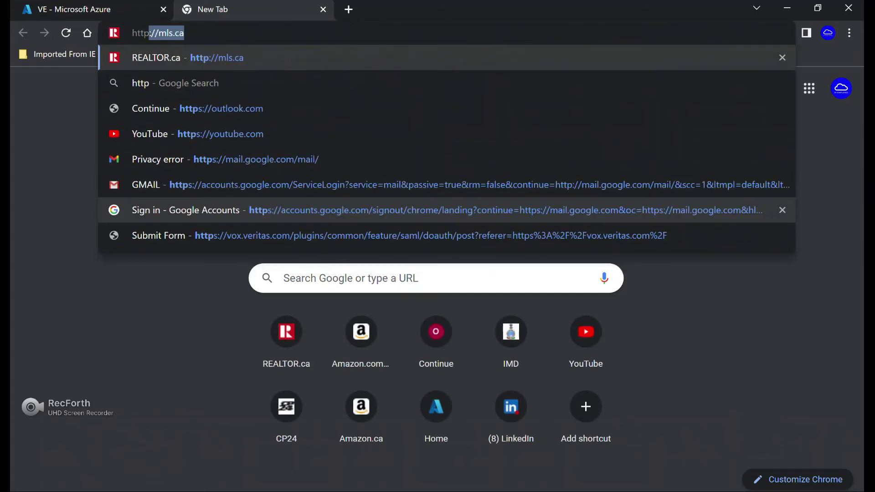
text(s)
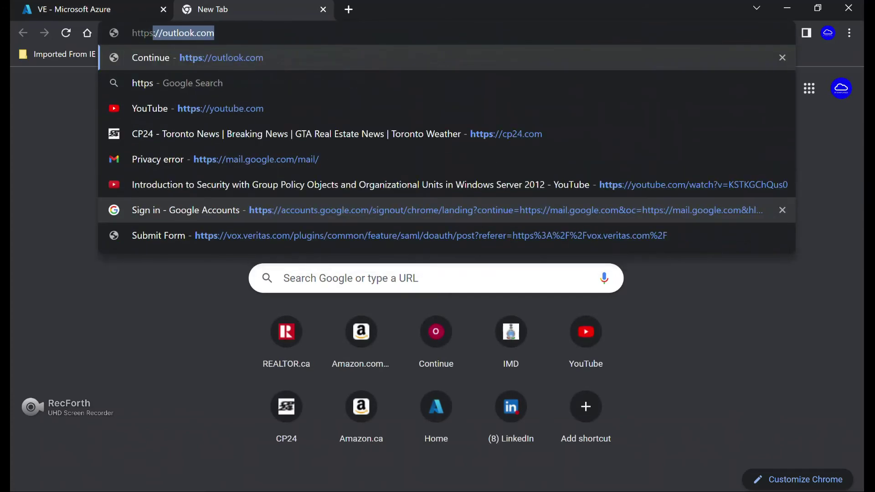
text(:)
key(ctrl+v)
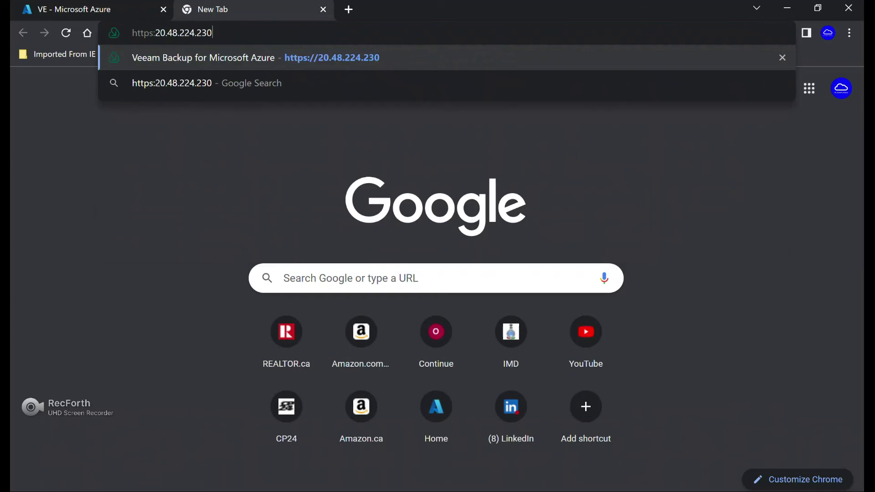
key(Return)
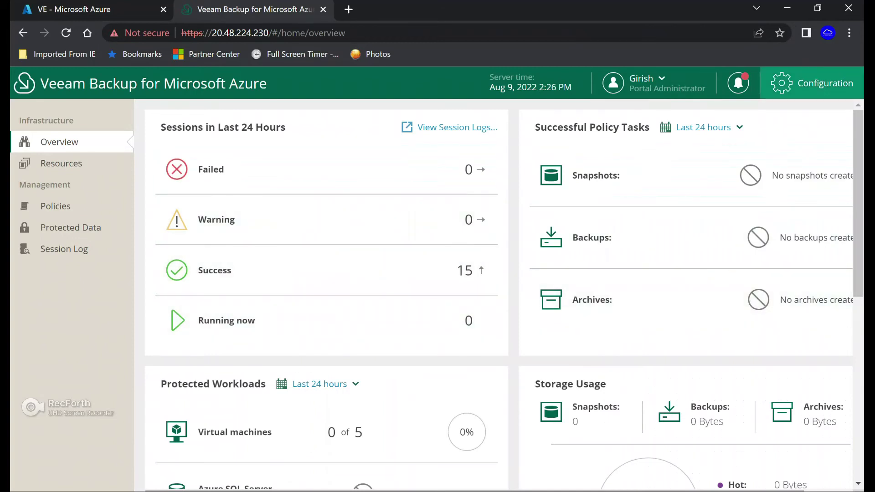
- Open the console's configuration and view the update and version details under Support Information
click(811, 83)
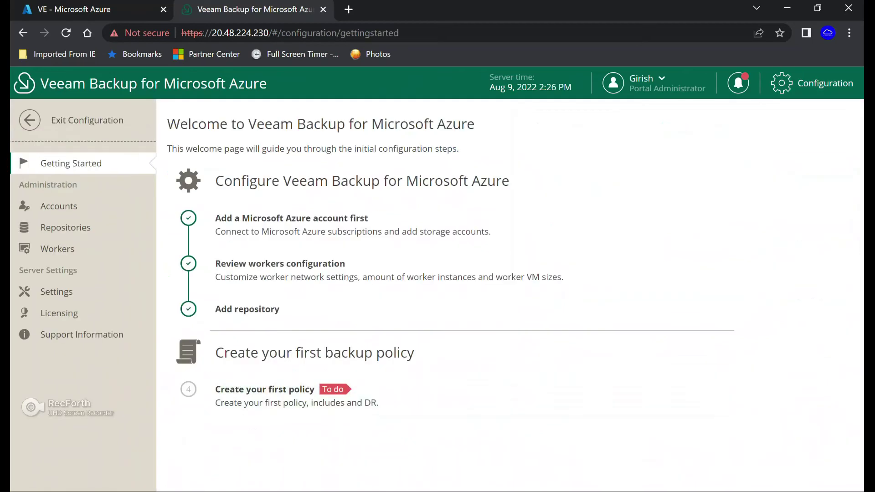
click(82, 334)
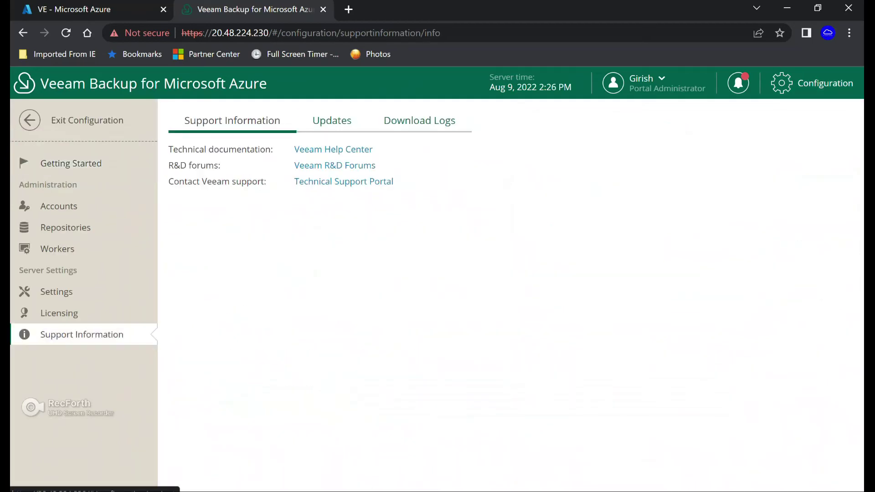
click(332, 120)
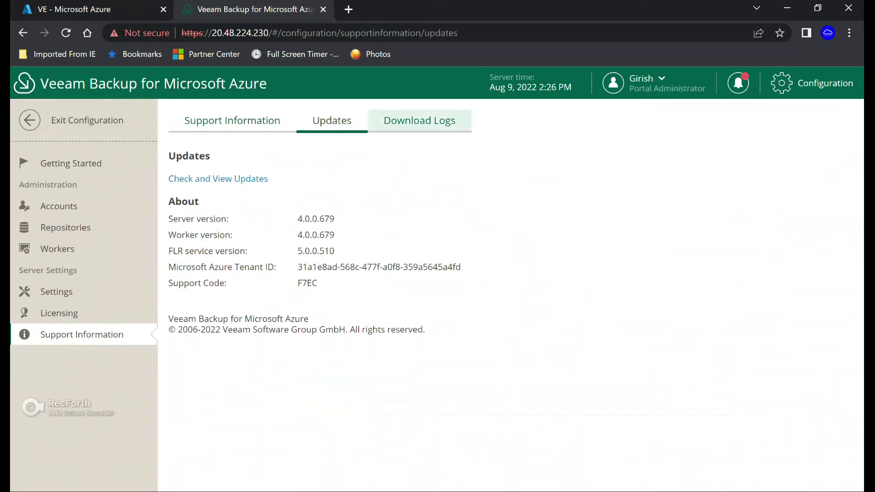
- Review the configured Azure accounts, and open and close the Add Azure Account wizard without adding one
click(811, 83)
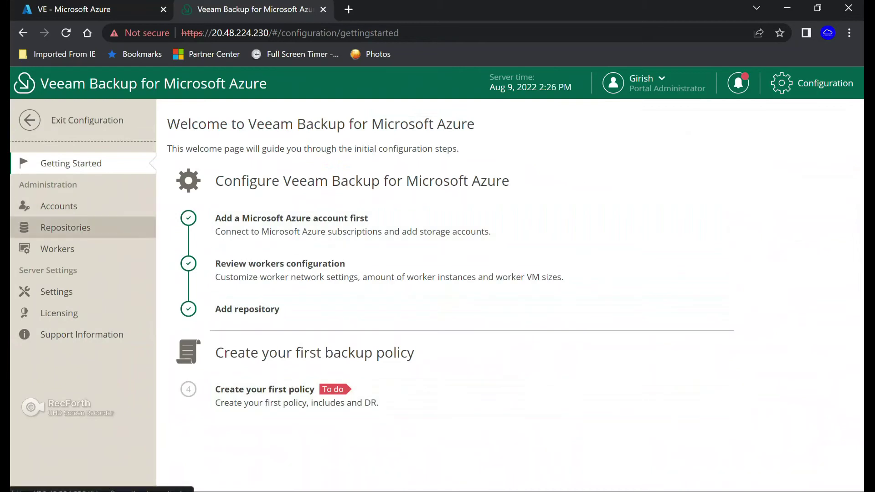
click(59, 206)
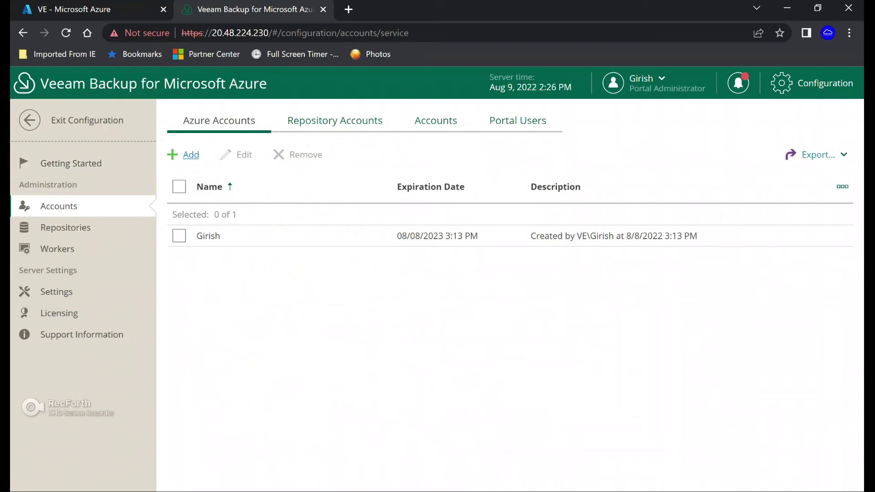
click(191, 155)
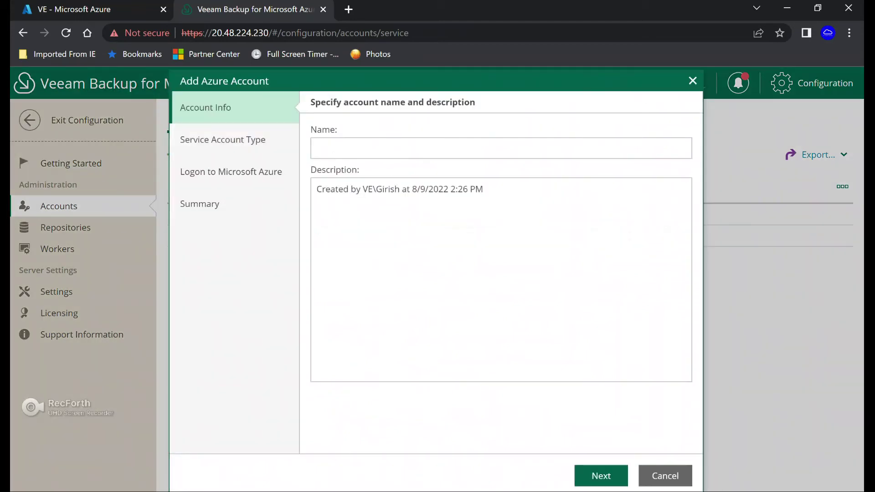
click(692, 81)
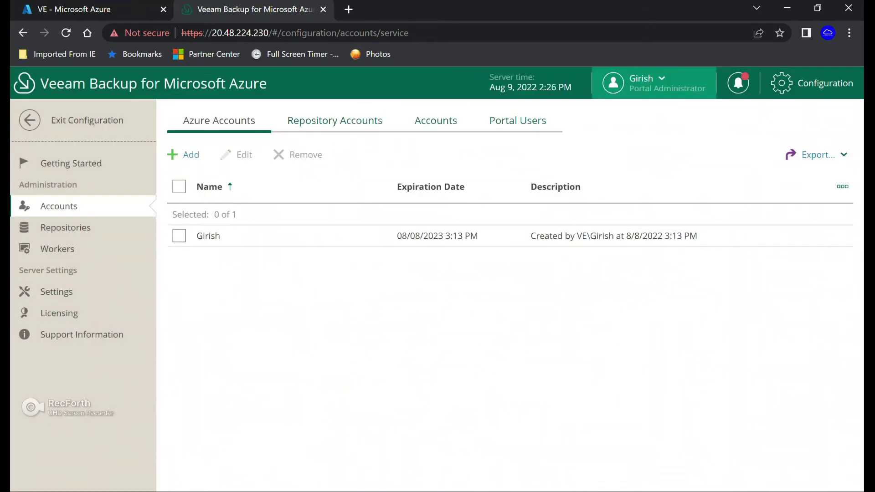
- Start adding a backup repository named mysa that uses the Rep-acc repository account
click(65, 227)
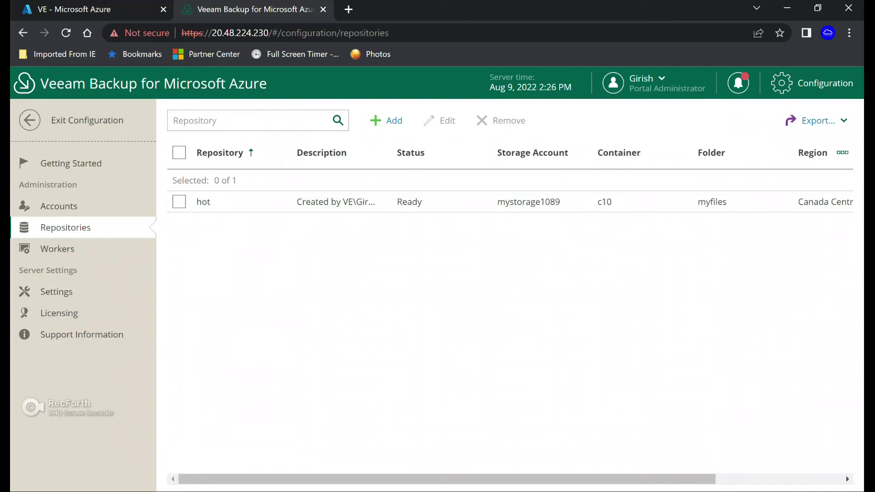
click(387, 120)
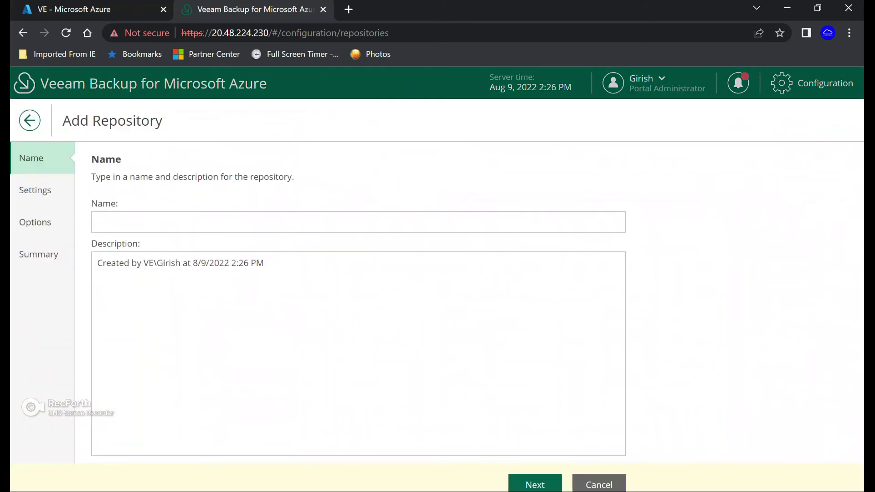
click(97, 222)
text(mysa)
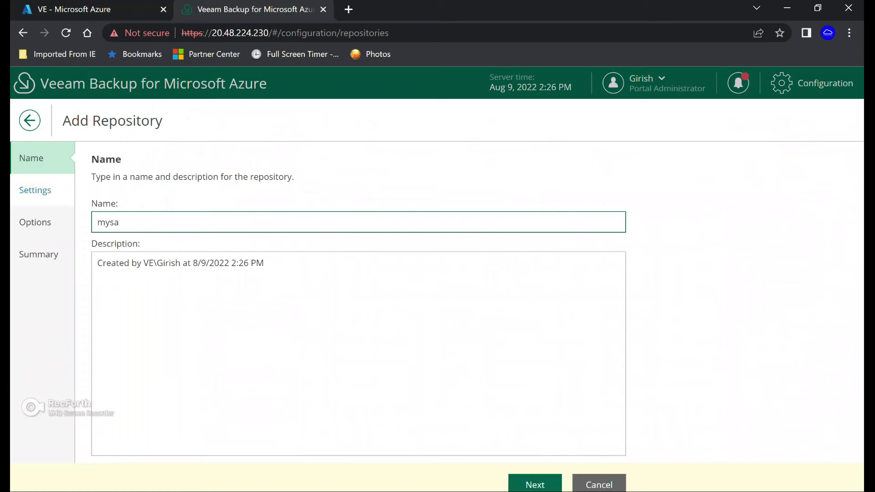
click(535, 484)
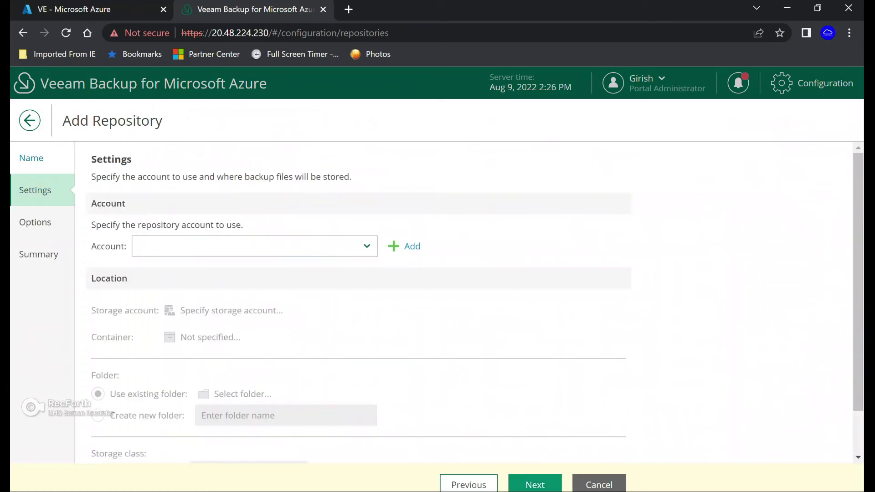
click(367, 246)
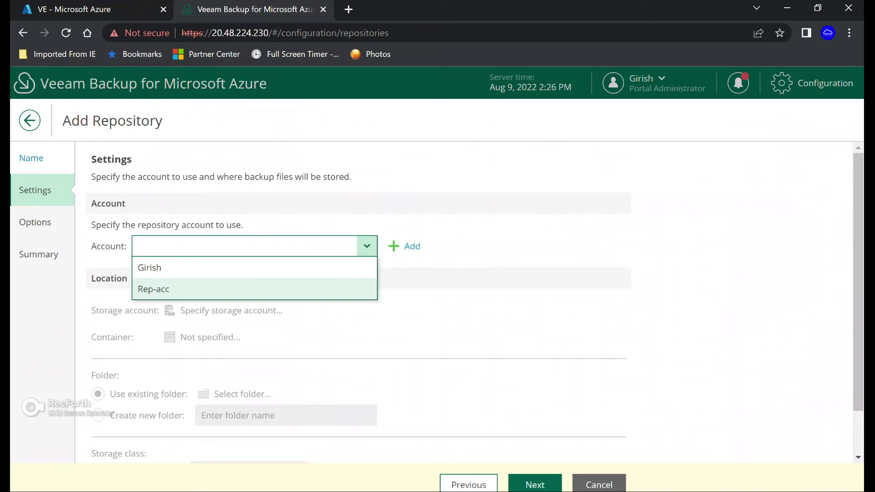
click(153, 289)
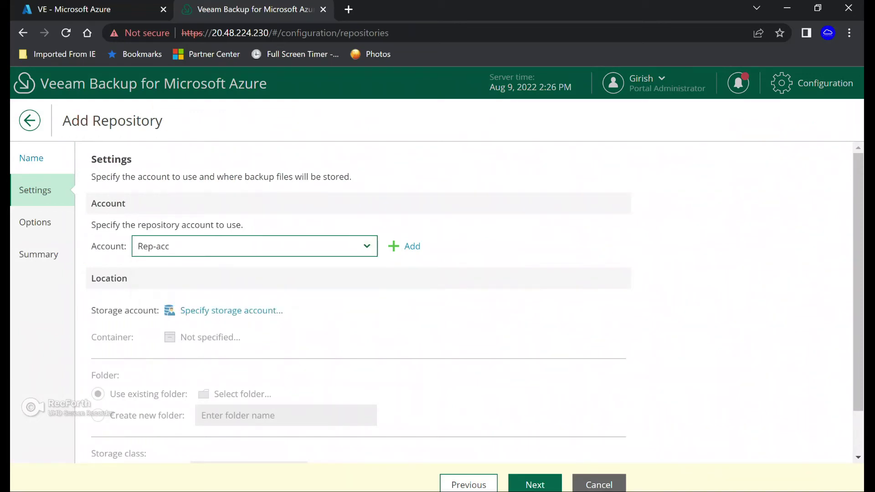
scroll(431, 303, down, 1)
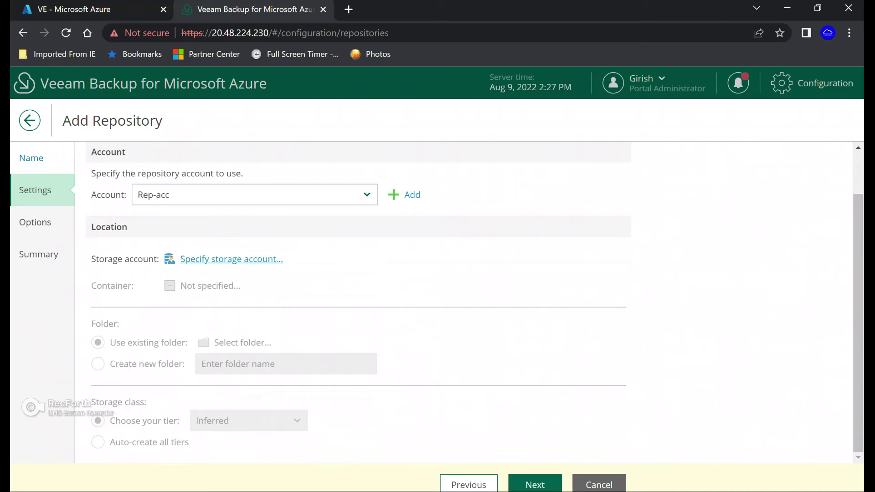
- Set the repository's location to the mystorage1089 storage account and its c10 container
click(231, 259)
click(319, 300)
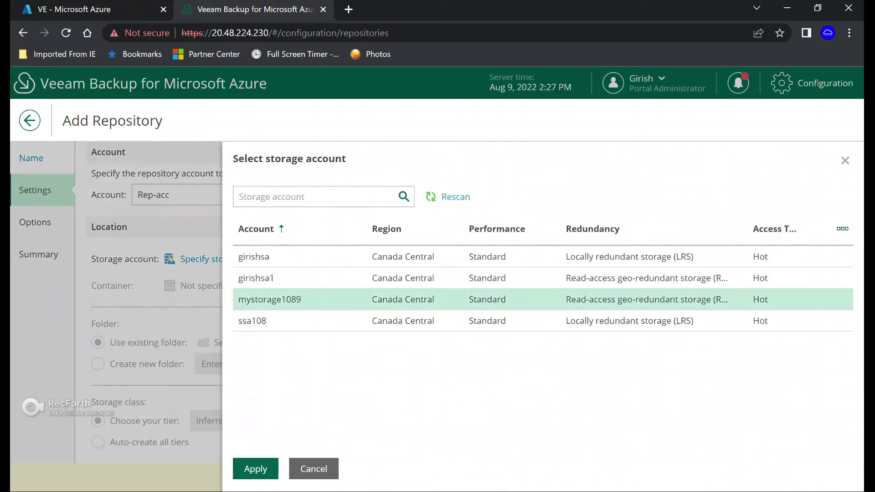
click(256, 469)
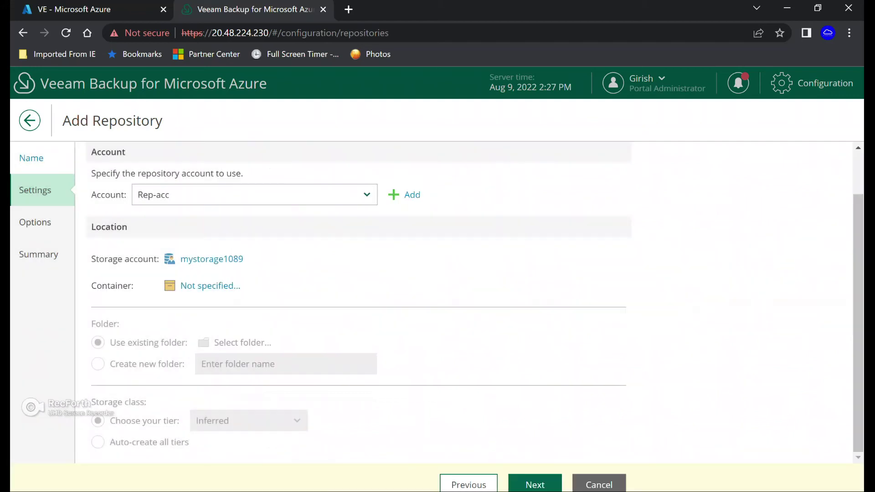
click(210, 286)
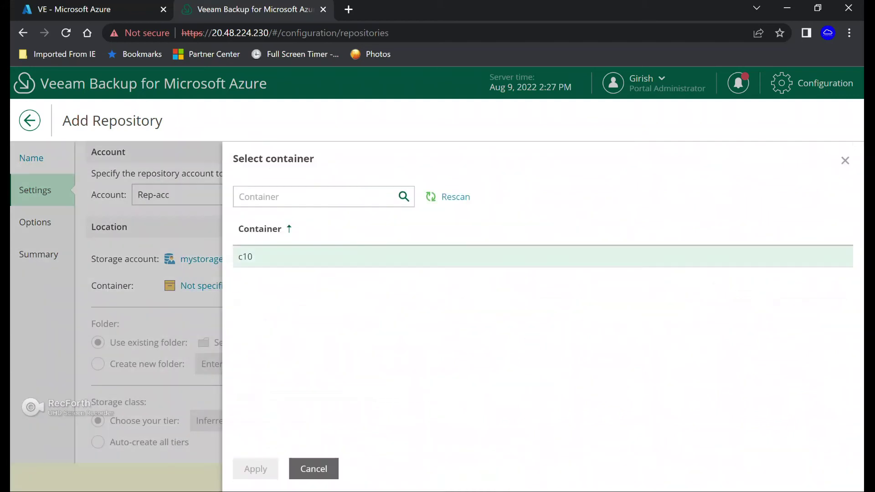
click(245, 257)
click(256, 468)
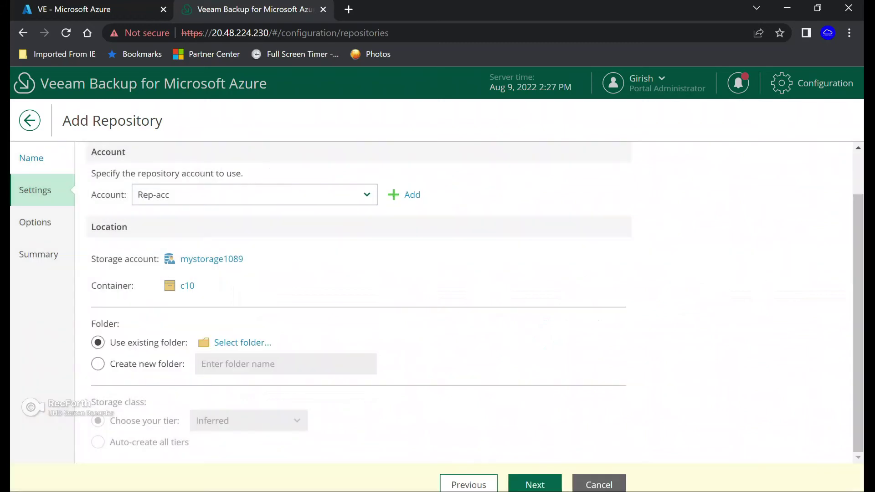
- View the existing folders selectable for the repository, and discard the new repository's settings
click(243, 343)
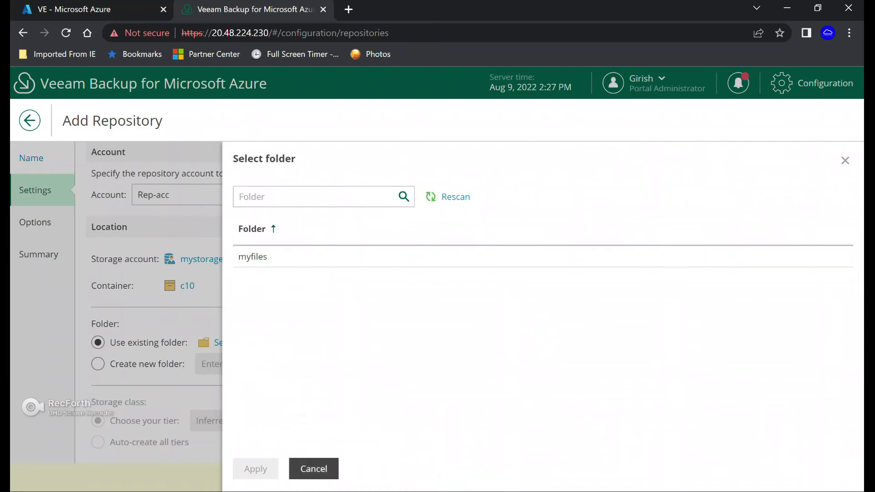
click(314, 469)
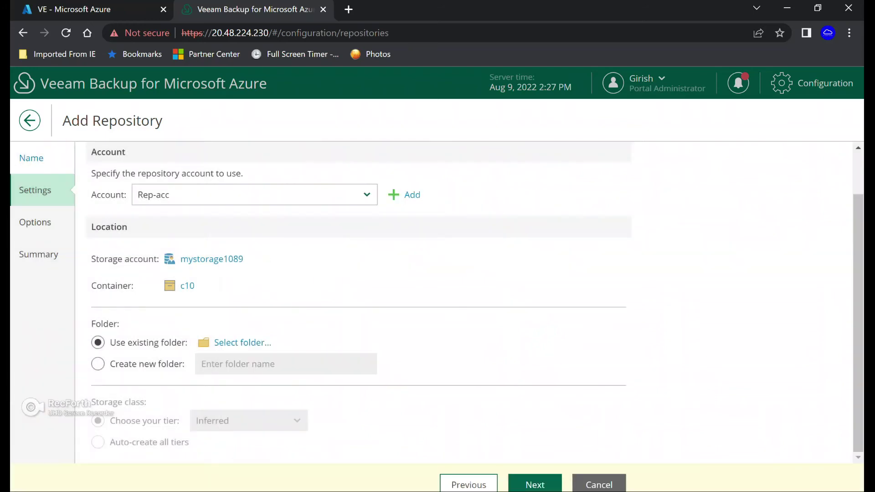
click(30, 121)
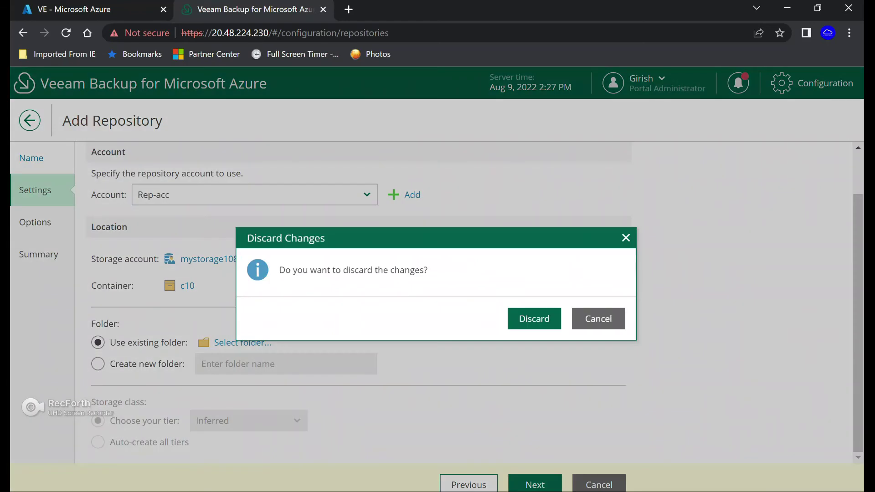
click(534, 318)
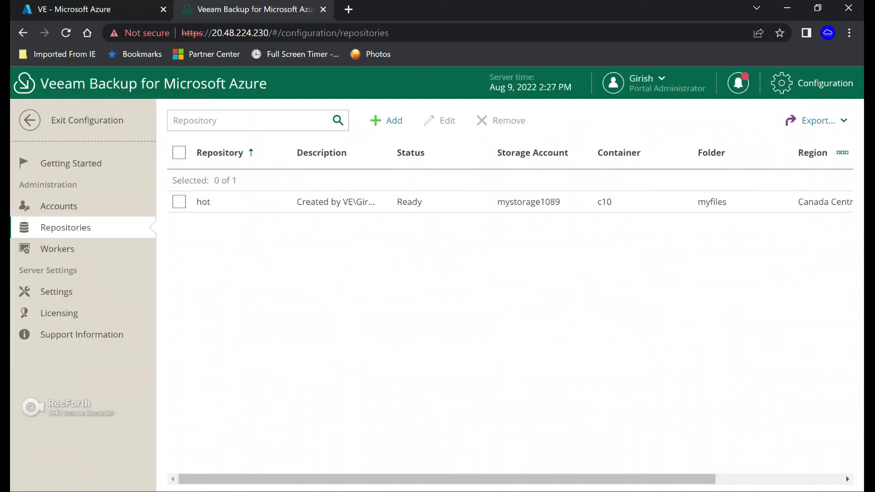
- Start a new worker network configuration for the Canada Central region and proceed to its network settings
click(57, 249)
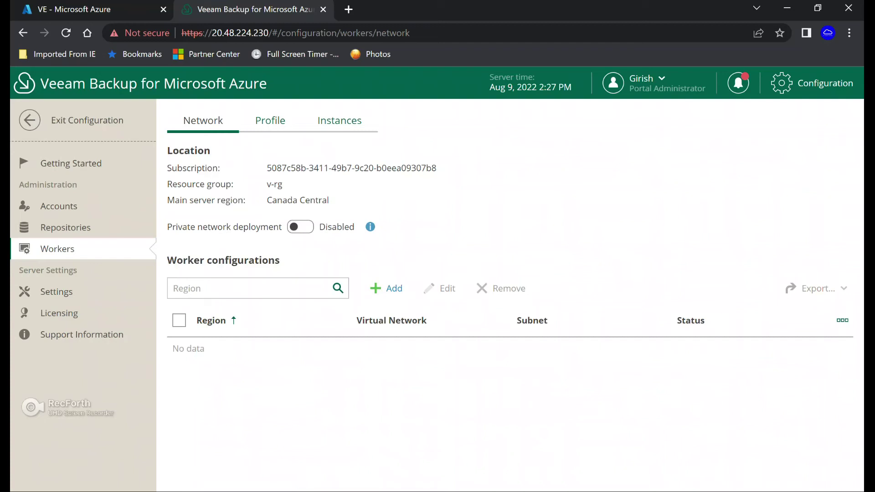
click(386, 288)
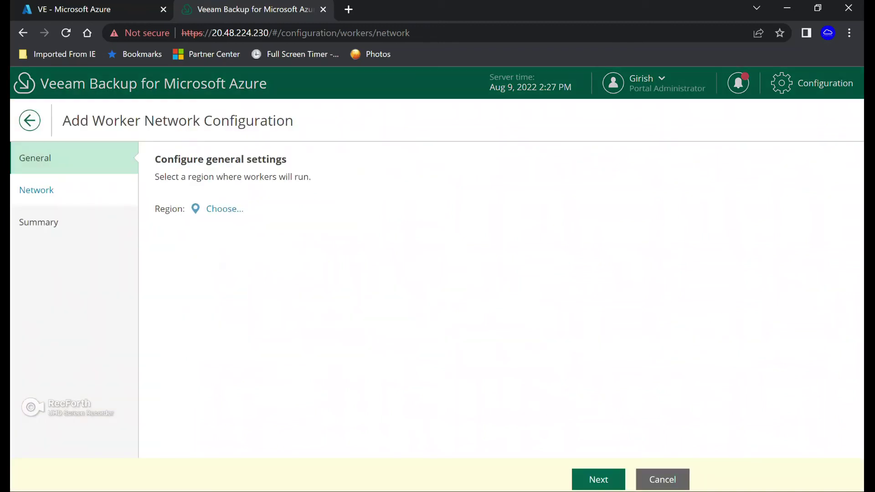
click(225, 209)
click(397, 331)
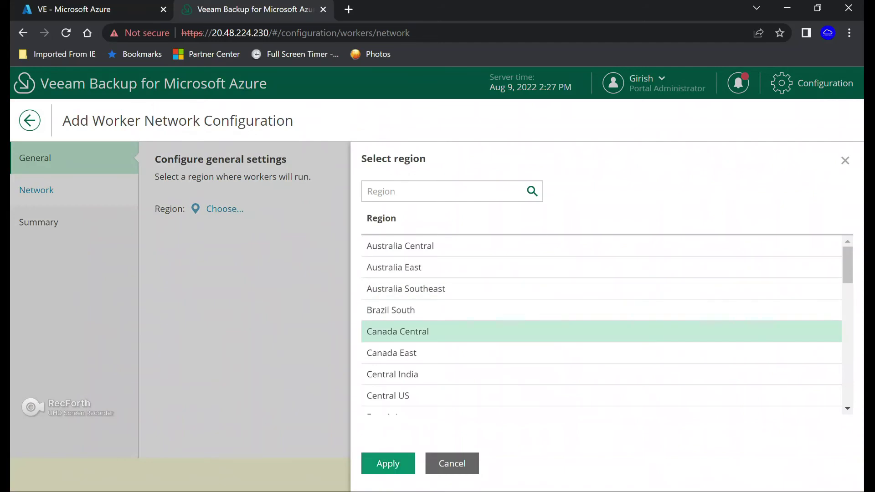
click(388, 464)
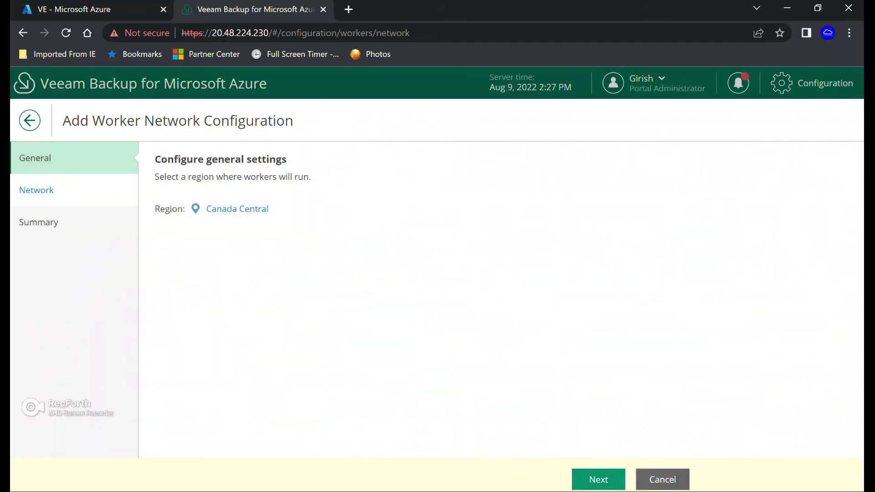
click(598, 479)
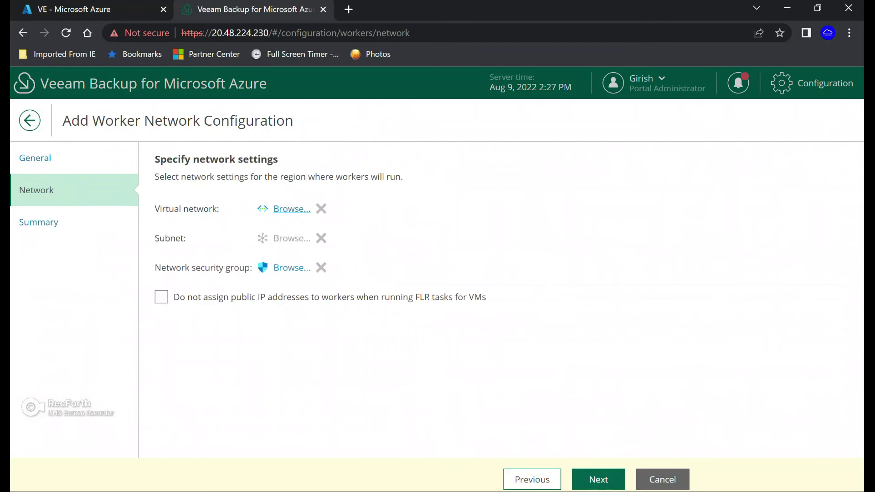
- Assign the V-rg-vnet (10.4.0.0/16) virtual network and the default (10.4.0.0/24) subnet to the worker configuration
click(291, 209)
click(411, 289)
click(388, 463)
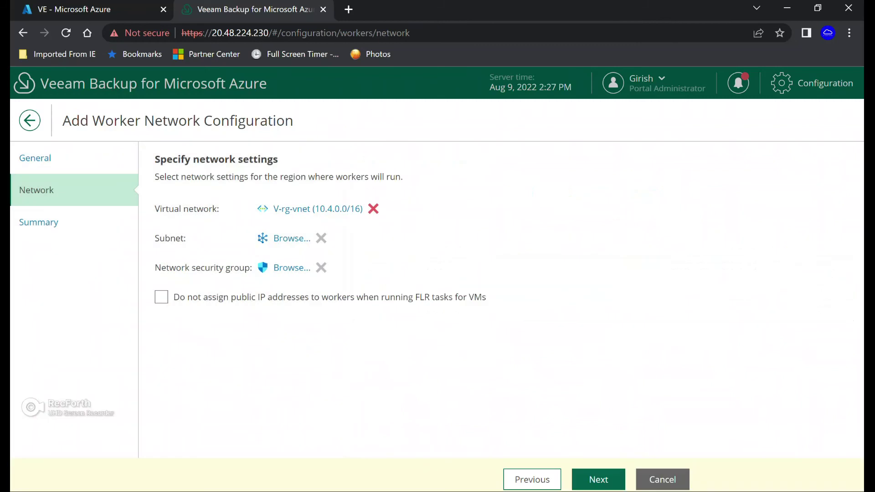
click(292, 238)
click(408, 246)
click(388, 463)
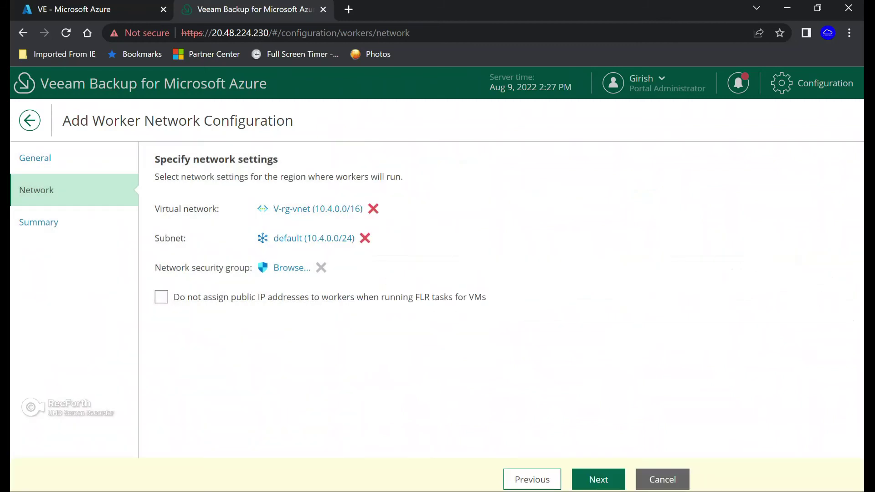
- View the network security groups selectable for the workers, and cancel the new worker network configuration
click(291, 268)
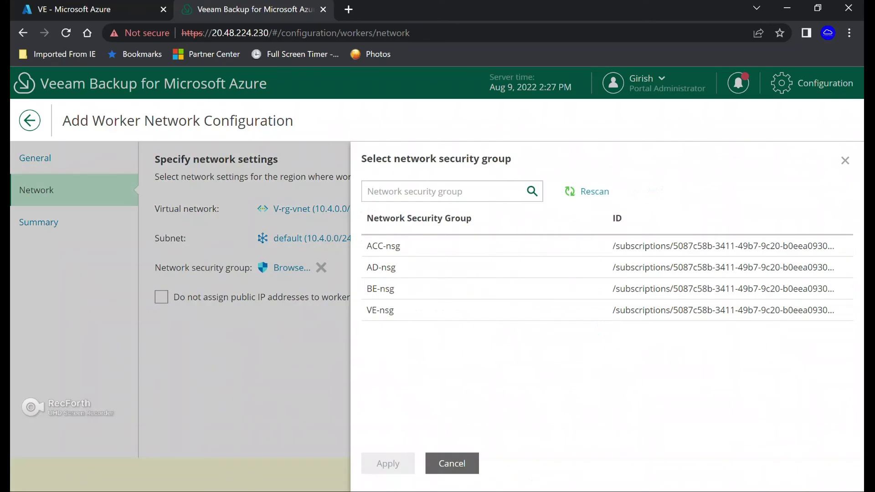
click(410, 310)
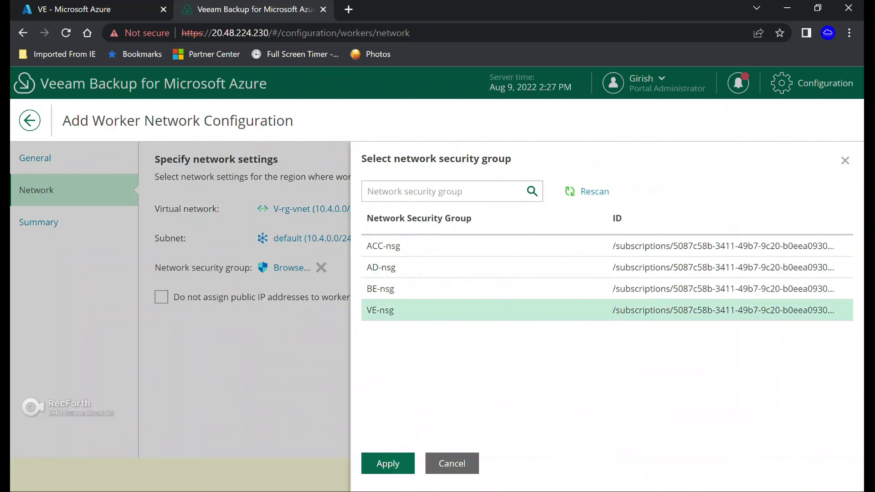
click(844, 161)
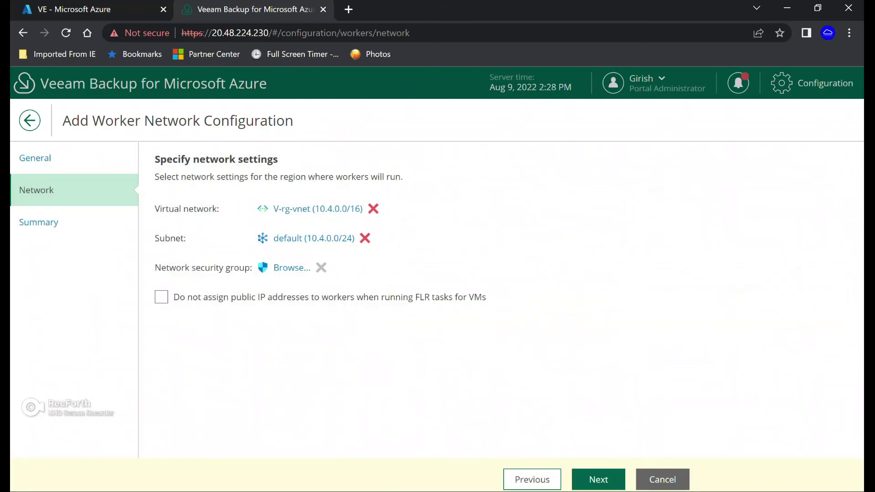
click(662, 479)
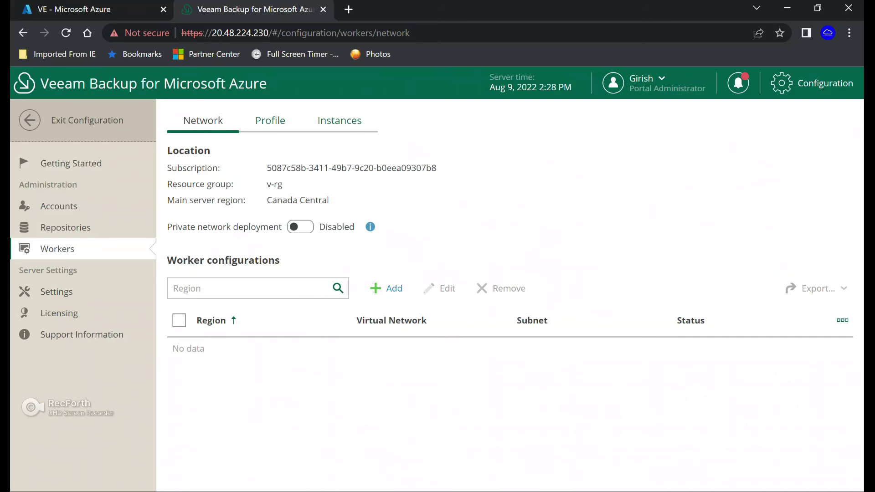
- Leave the configuration area, look over the overview dashboard, and open the virtual machine policies
click(71, 121)
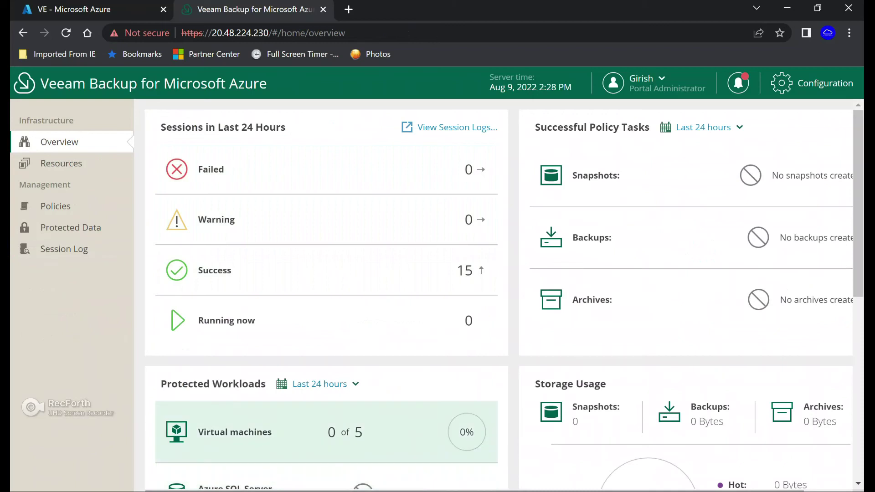
scroll(319, 428, down, 1)
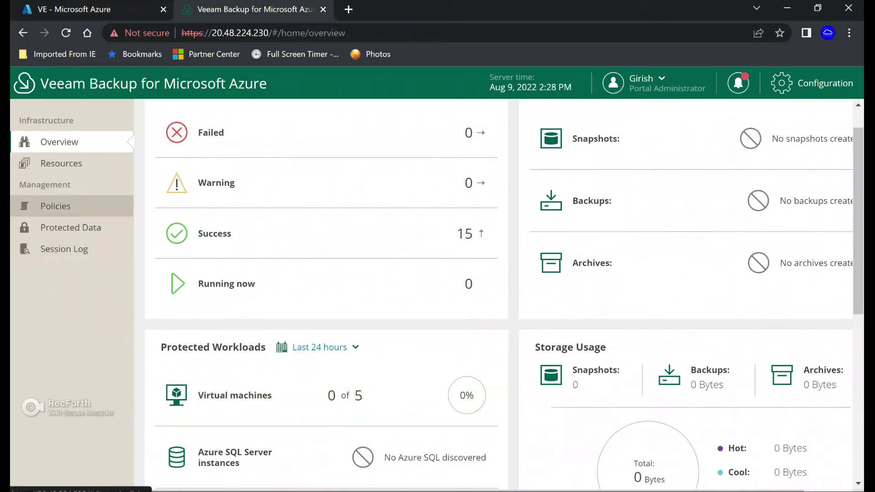
click(56, 206)
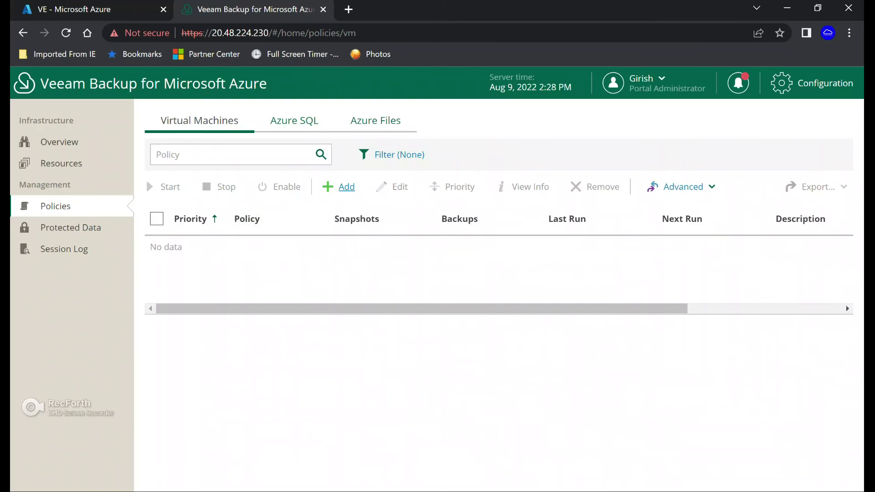
- Start a new VM backup policy named P1 and proceed to its source settings
click(346, 186)
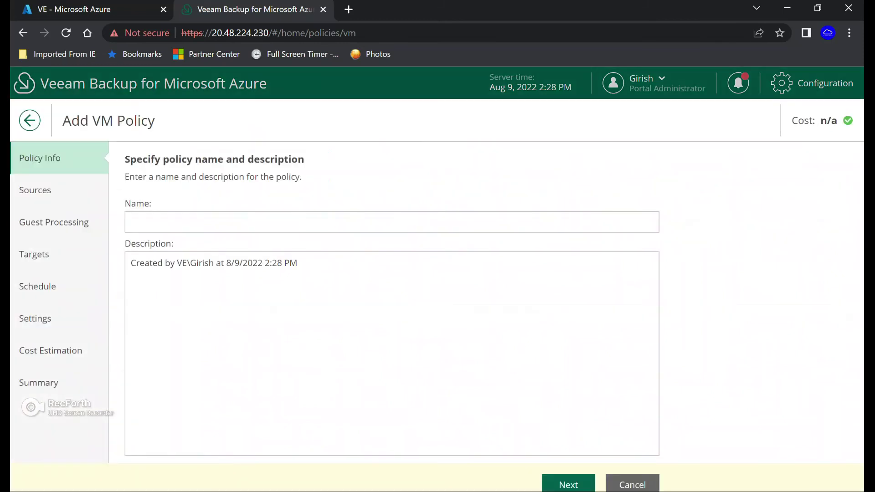
click(131, 222)
text(P1)
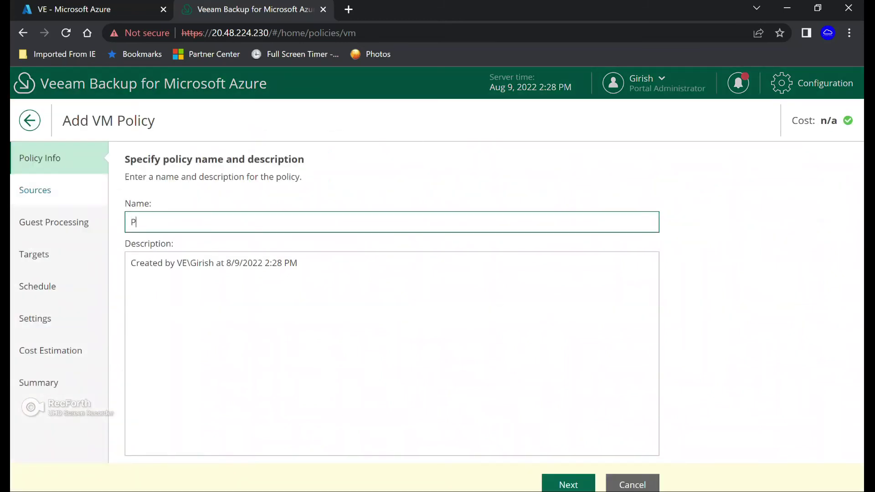
click(568, 484)
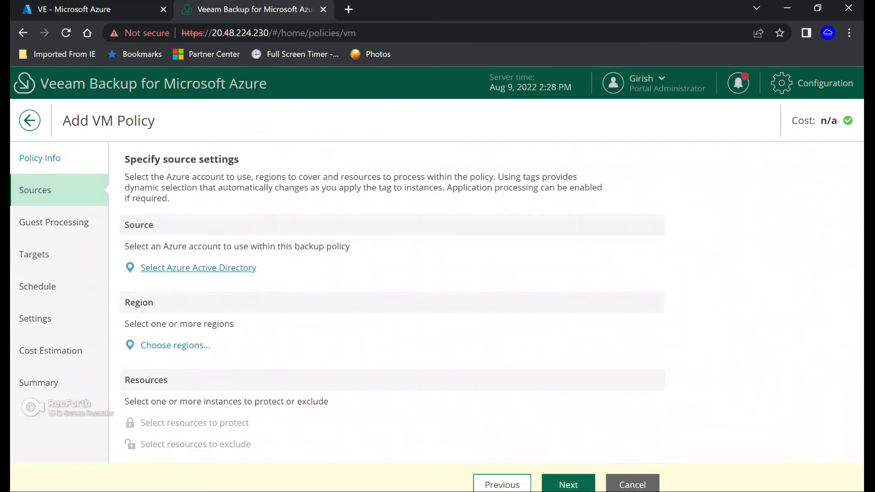
- Set the VM policy's source to the Ingram Micro NCE directory account and its region to Canada Central
click(198, 268)
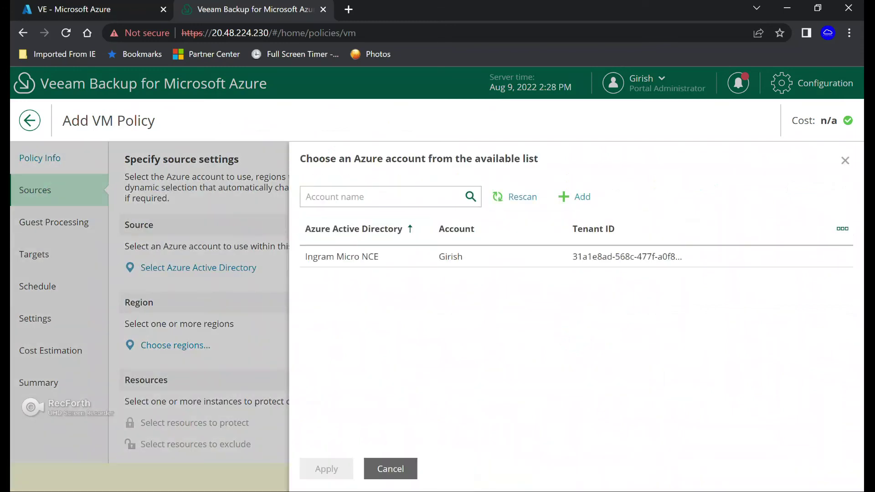
click(342, 257)
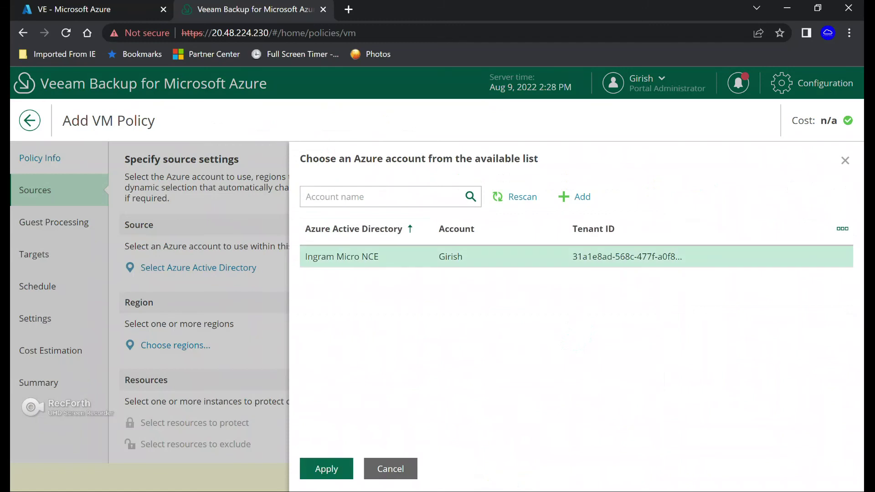
click(326, 469)
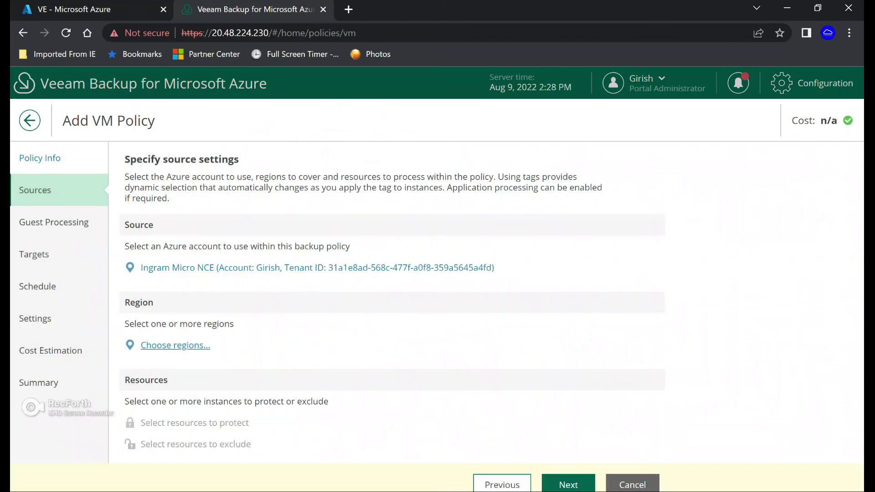
click(176, 345)
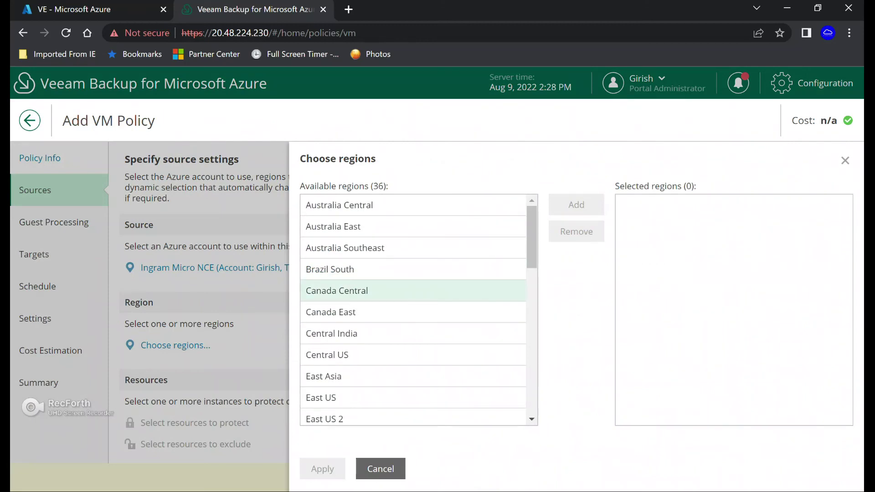
click(337, 290)
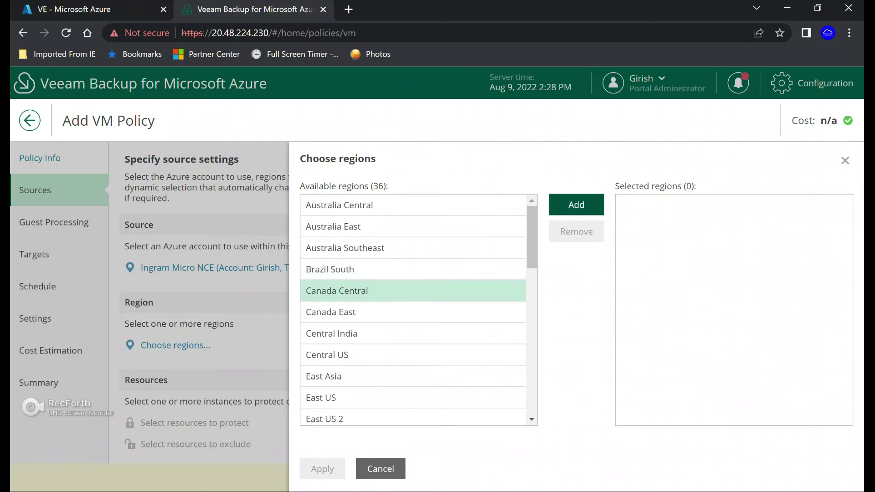
click(576, 204)
click(322, 469)
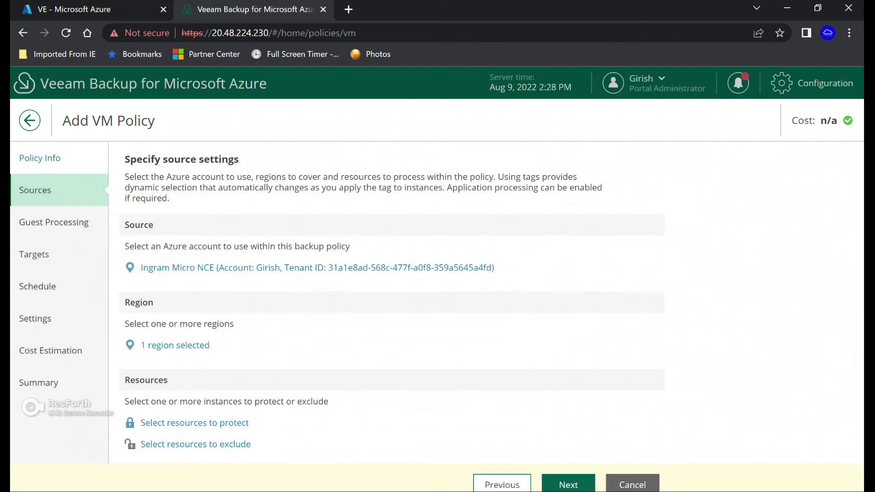
- Look over the resource protection options and set the VM policy to protect only the ACC virtual machine
click(194, 423)
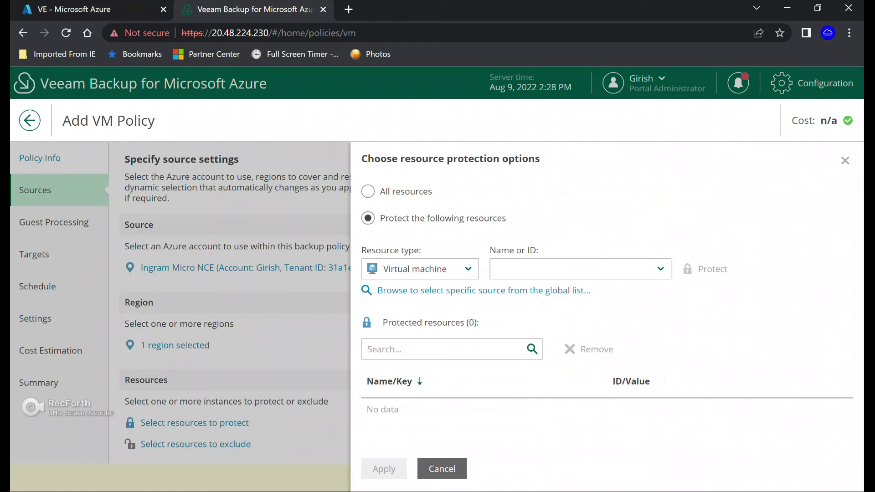
click(368, 191)
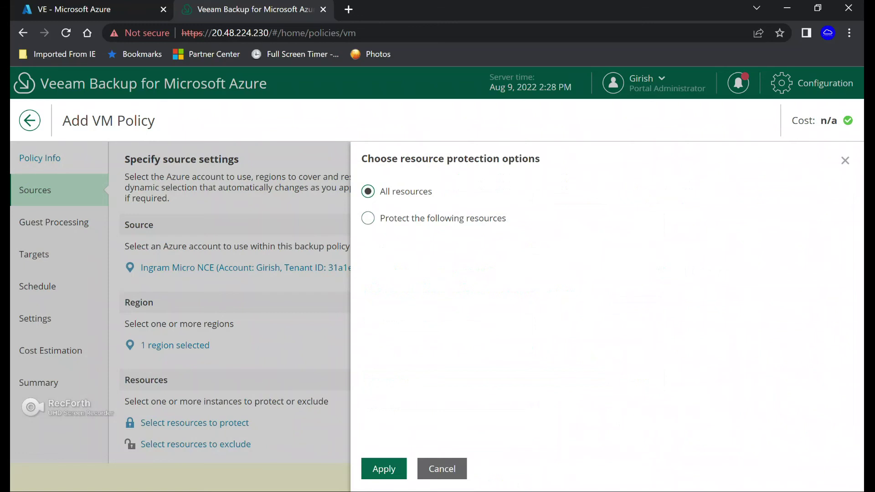
click(368, 218)
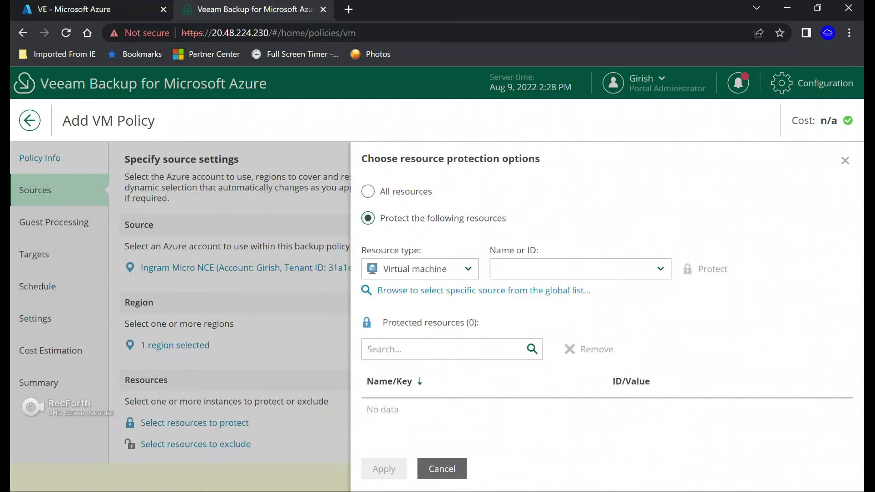
click(468, 268)
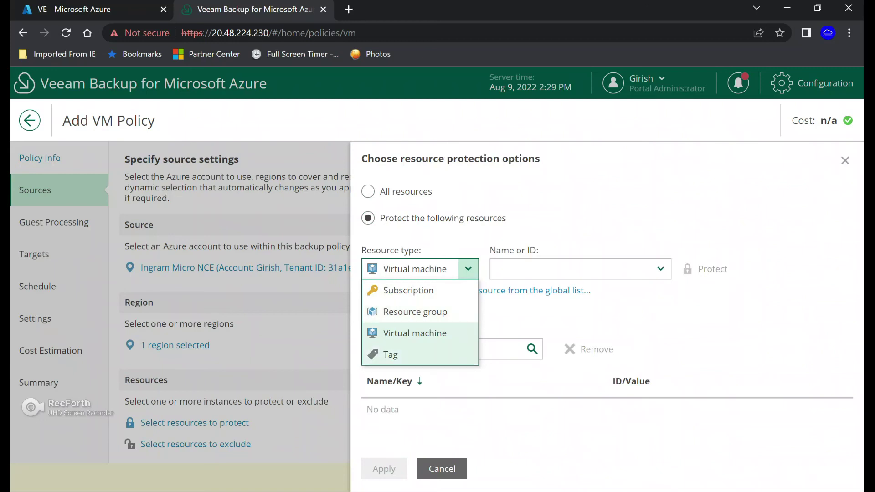
key(Escape)
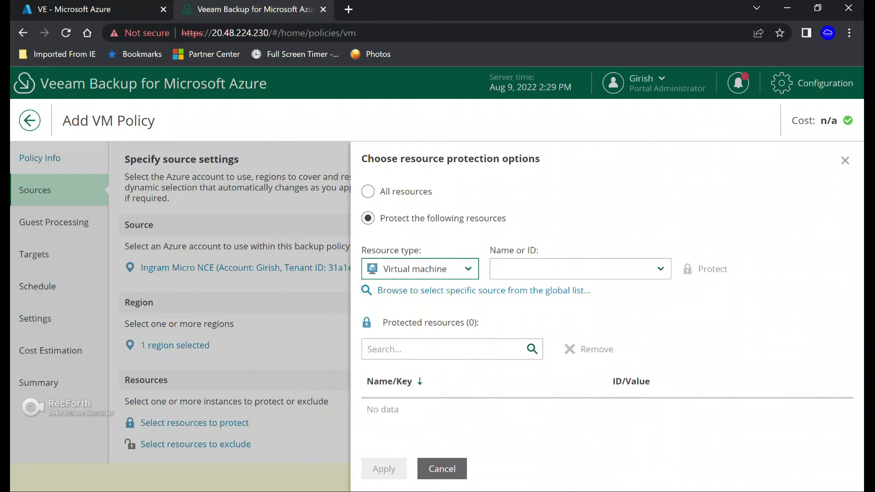
click(461, 290)
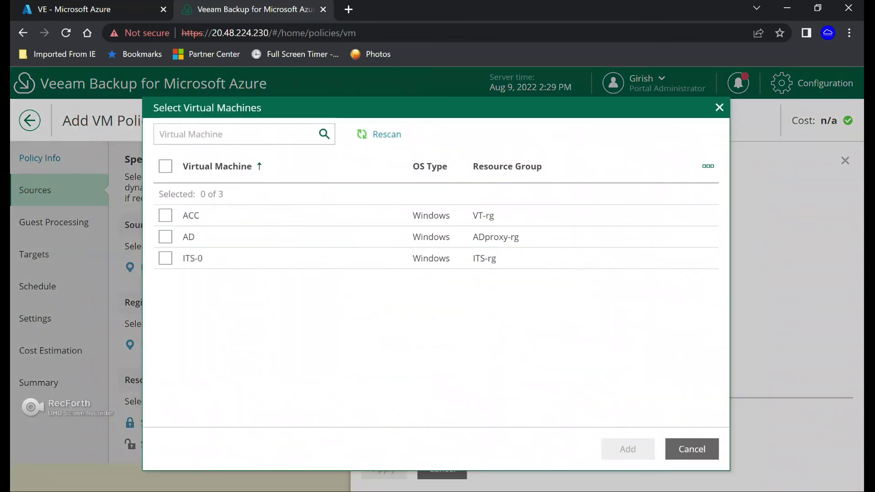
click(165, 215)
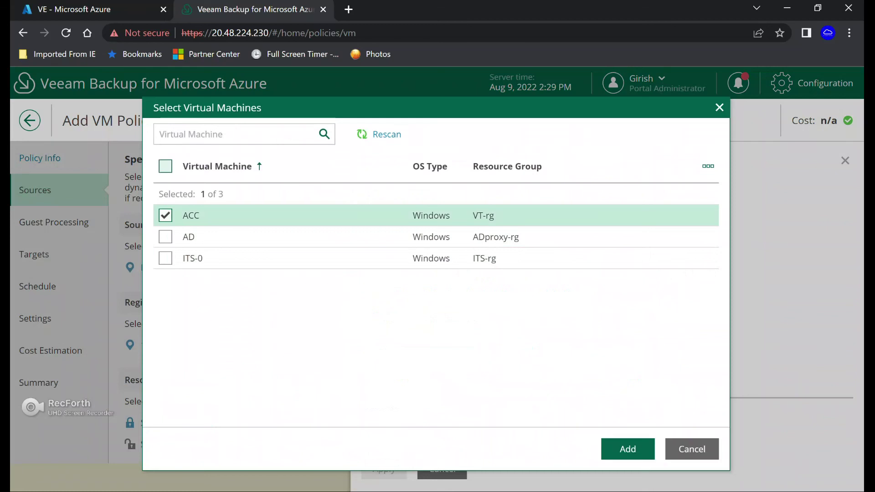
click(627, 449)
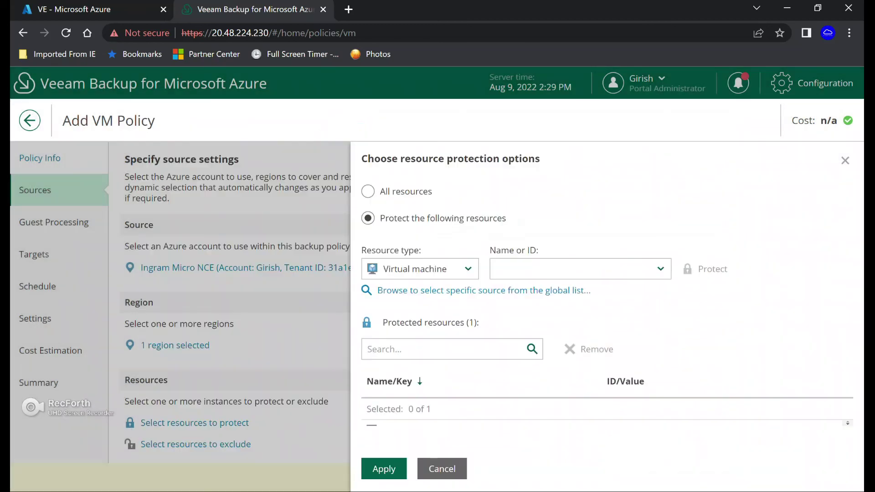
click(383, 469)
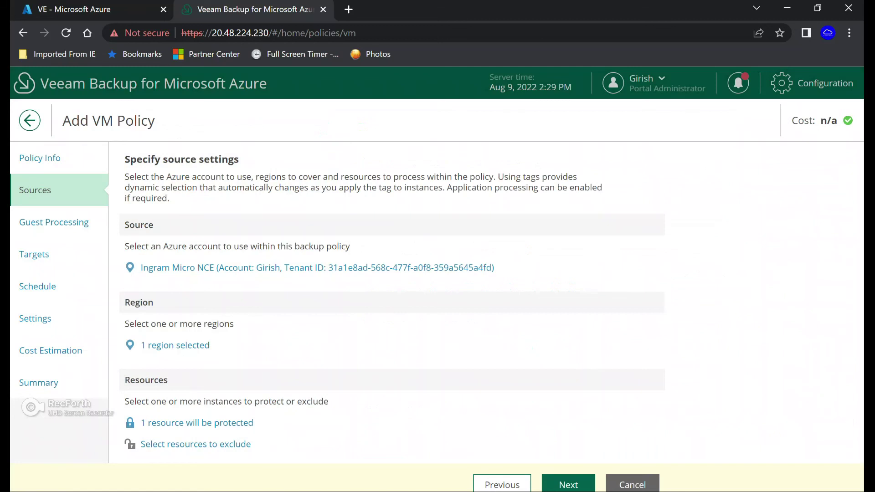
- View the VM policy's guest processing settings, and discard the new policy
click(568, 484)
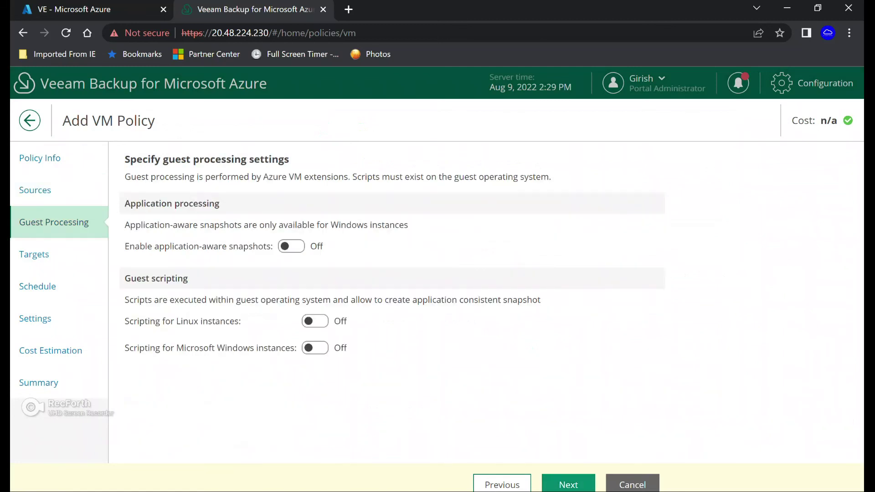
click(568, 485)
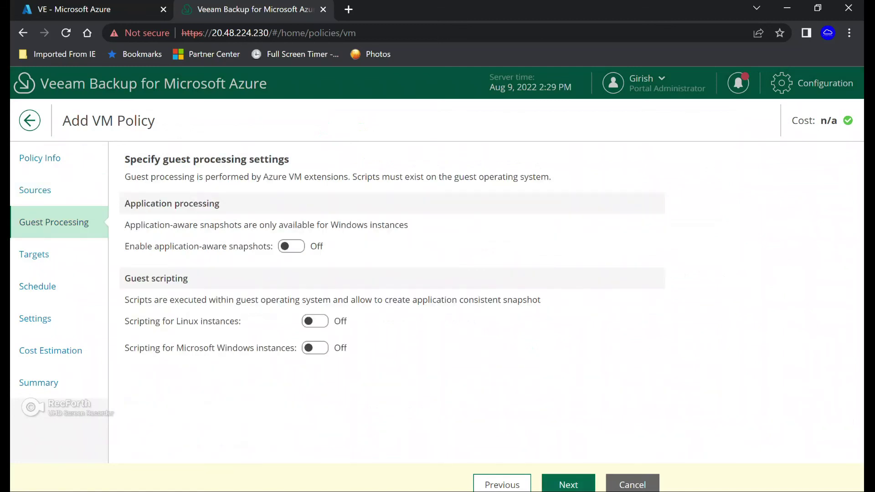
click(632, 484)
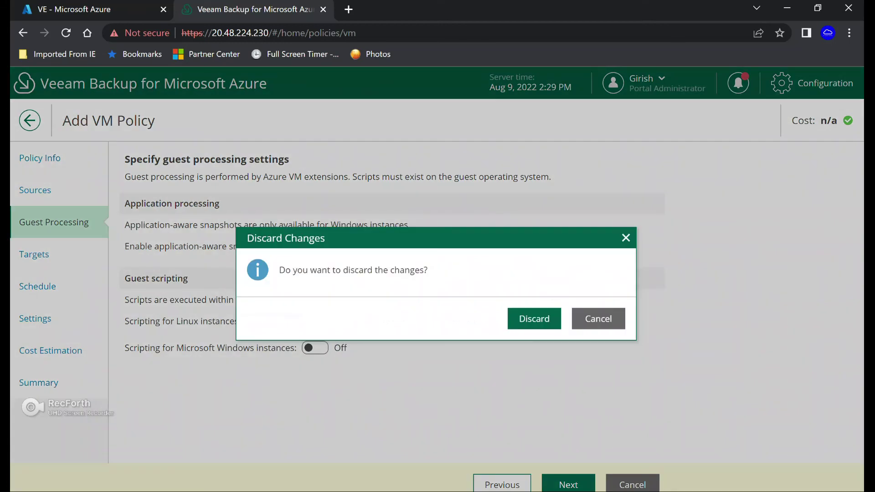
click(534, 319)
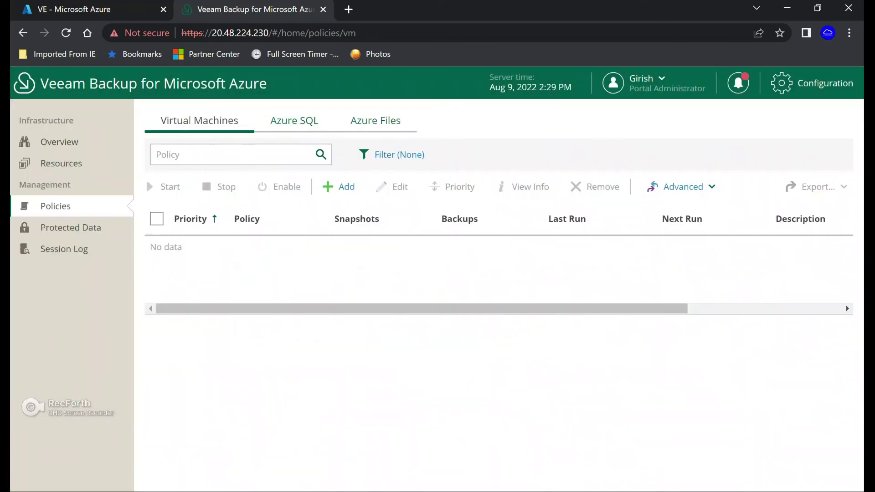
- Start a new Azure Files backup policy named File and proceed to its source settings
click(375, 120)
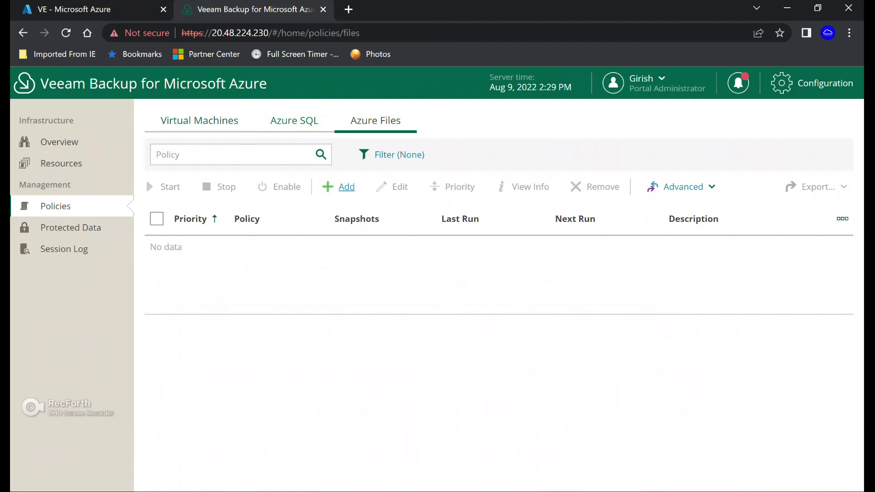
click(342, 187)
click(138, 222)
text(File)
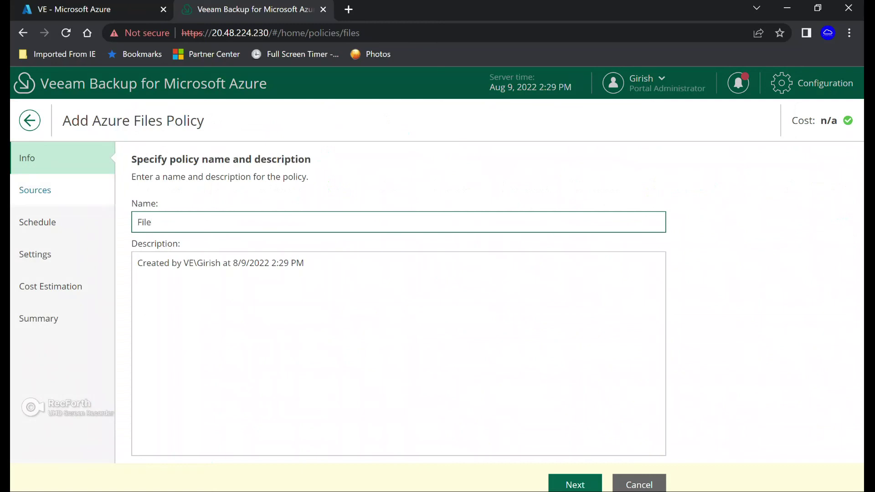
click(575, 484)
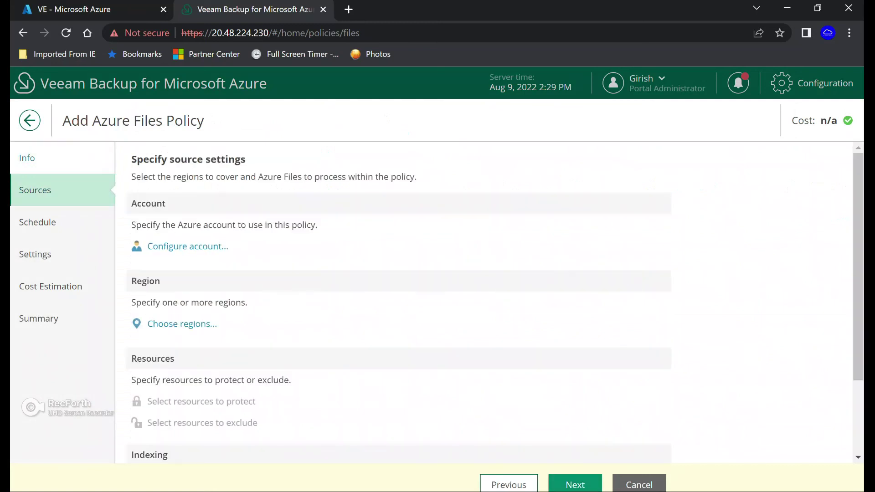
- Set the Azure Files policy's source to the Ingram Micro NCE directory account and its region to Canada Central
click(188, 246)
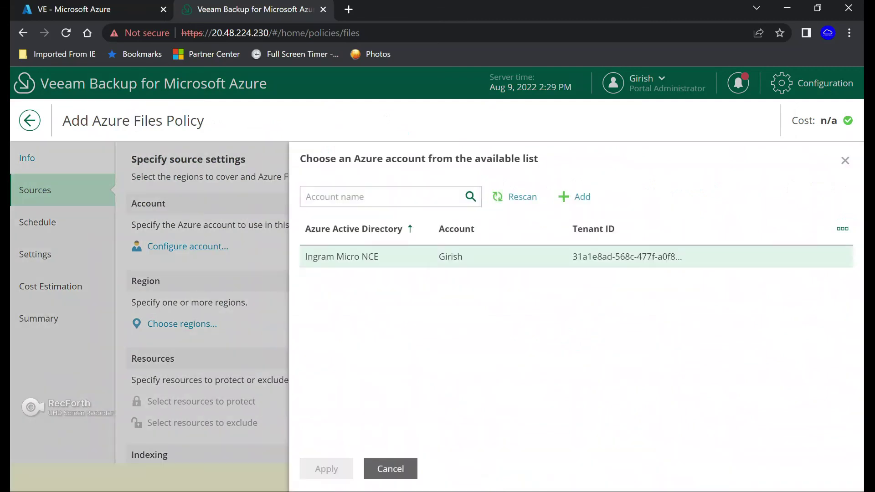
click(342, 256)
click(326, 469)
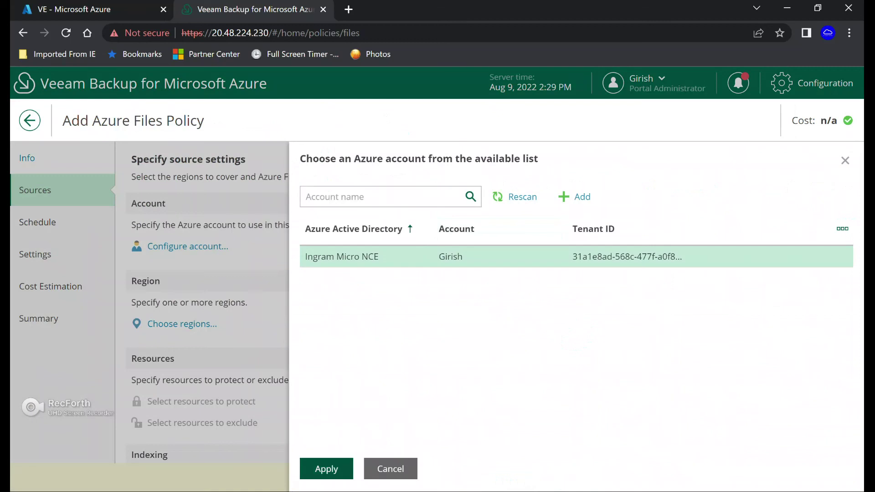
click(182, 323)
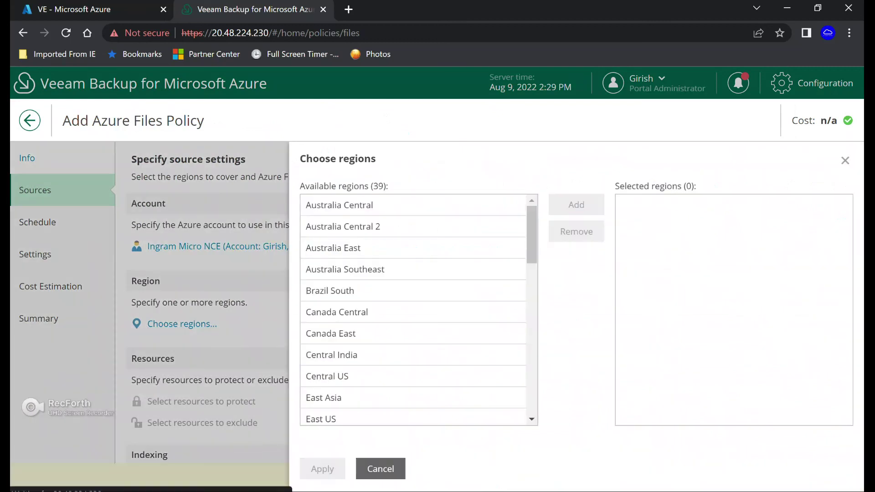
click(337, 312)
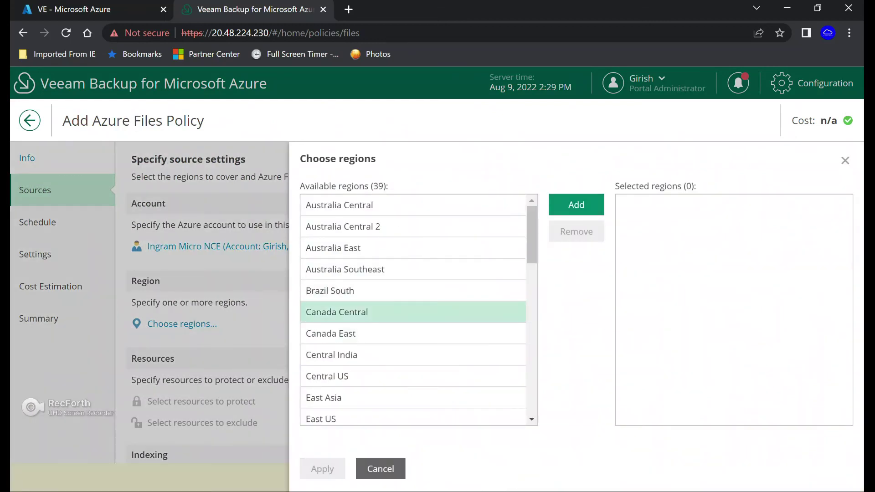
click(576, 205)
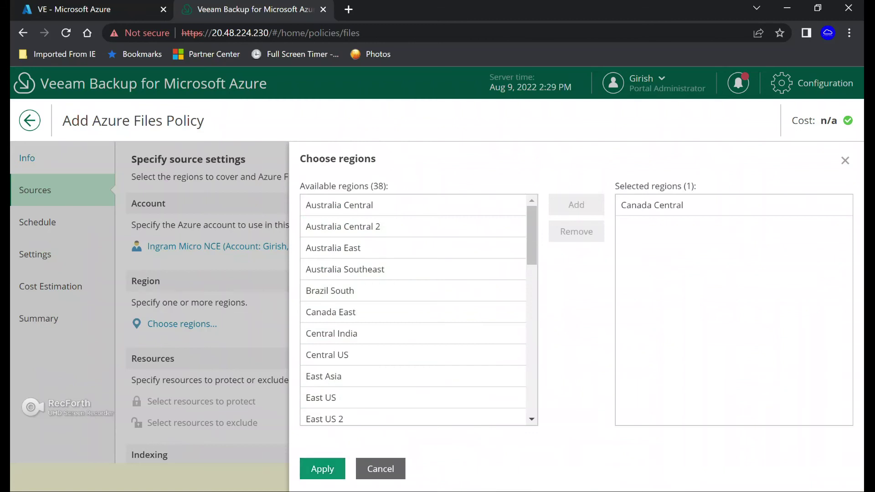
click(323, 468)
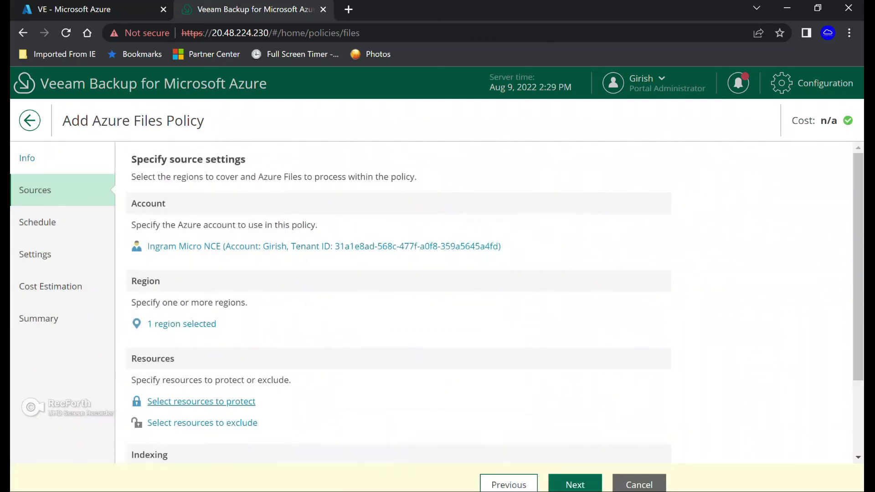
- Browse the global list of file shares available for the Azure Files policy to protect, and close the list
click(201, 401)
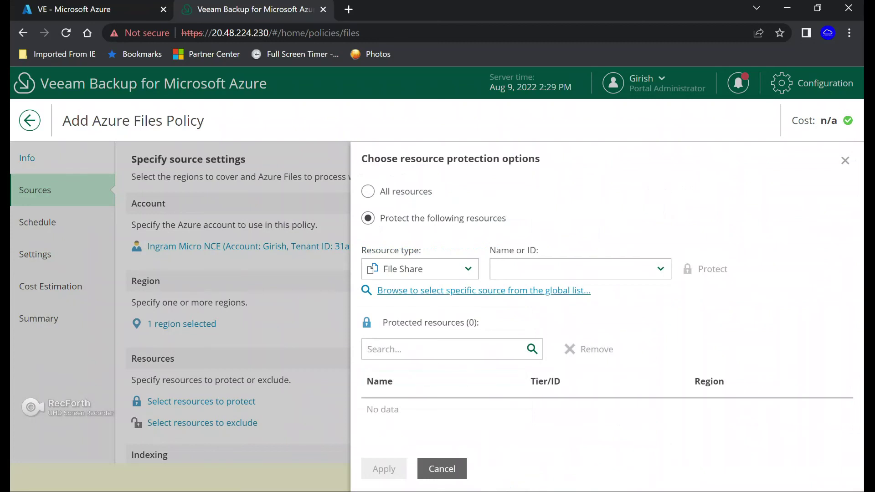
click(484, 291)
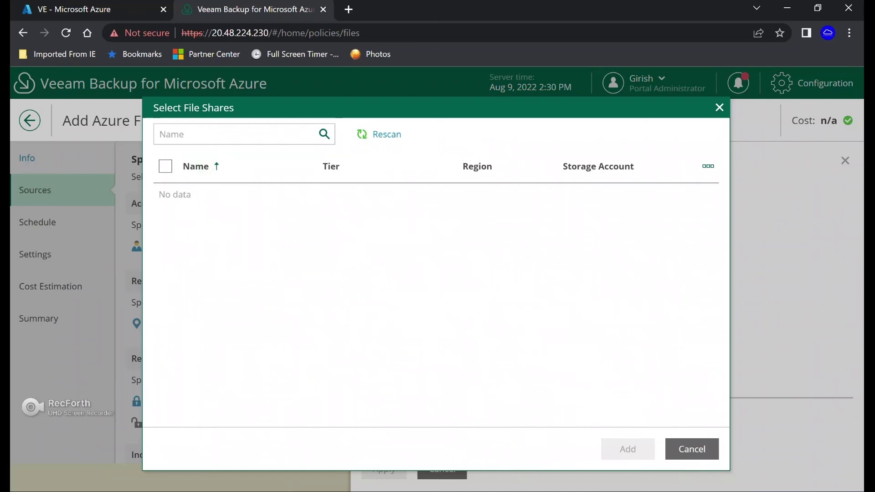
click(719, 108)
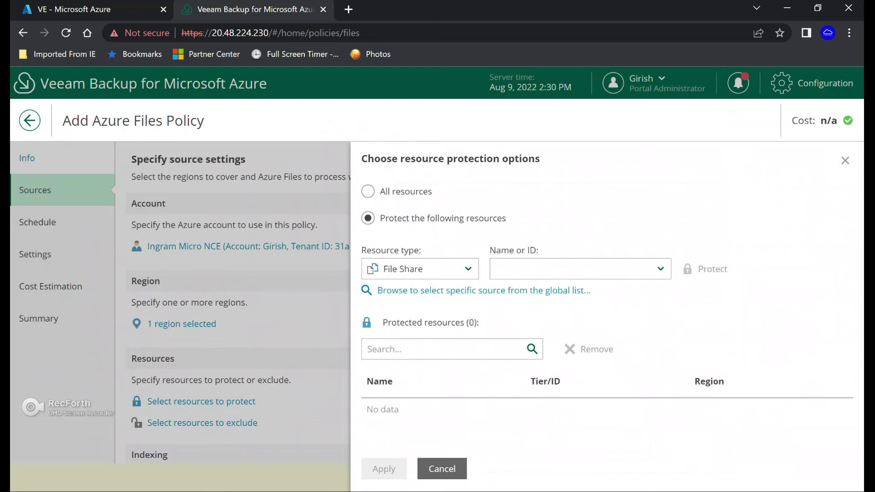
- Discard the new Azure Files policy and open the infrastructure overview
key(Escape)
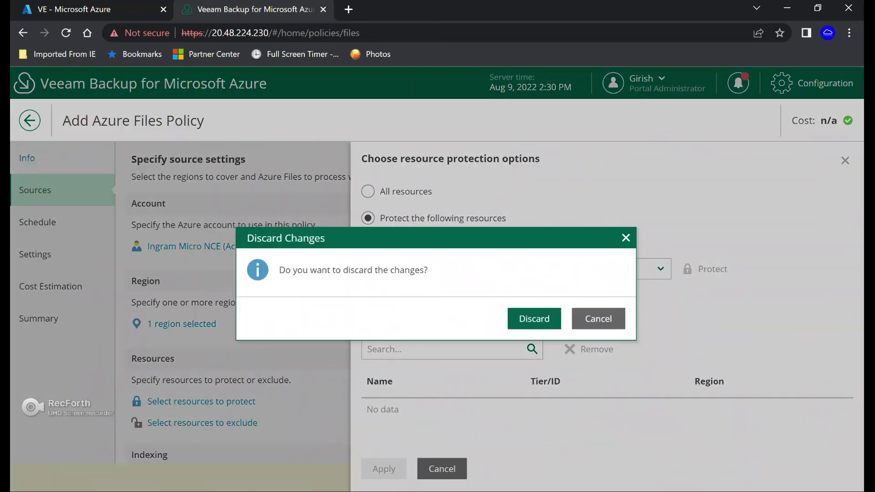
key(Return)
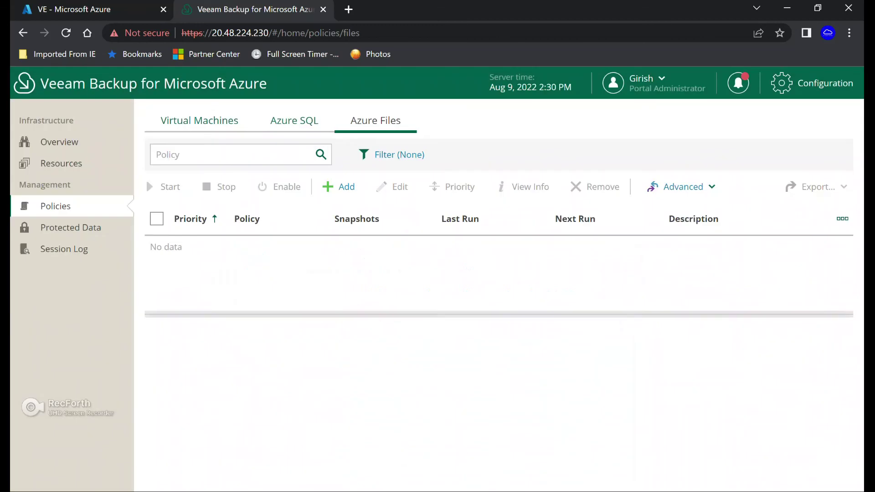
click(59, 142)
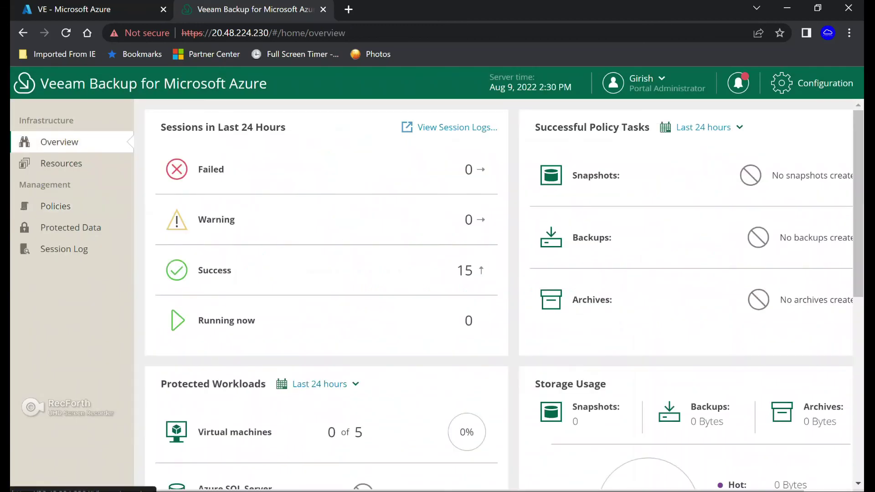